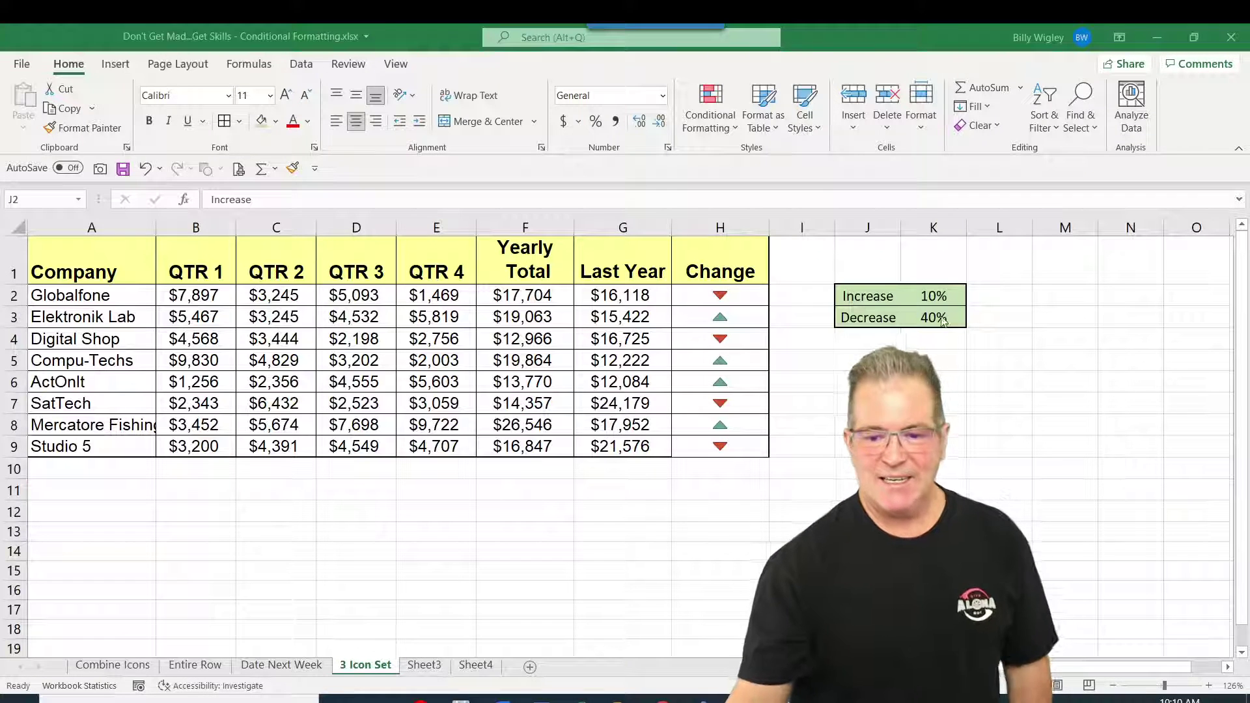
Set the Increase threshold in K2 to 20% and the Decrease threshold in K3 to 50%.
left_click(939, 294)
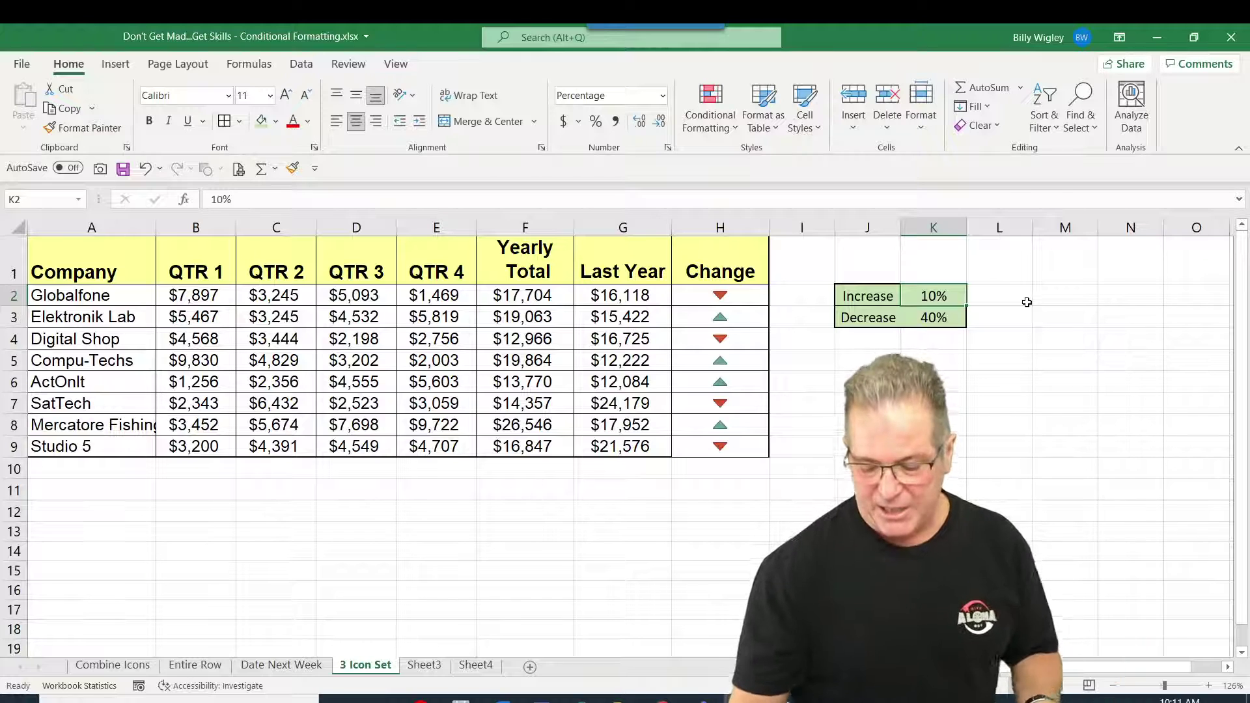
type("20")
key("Return")
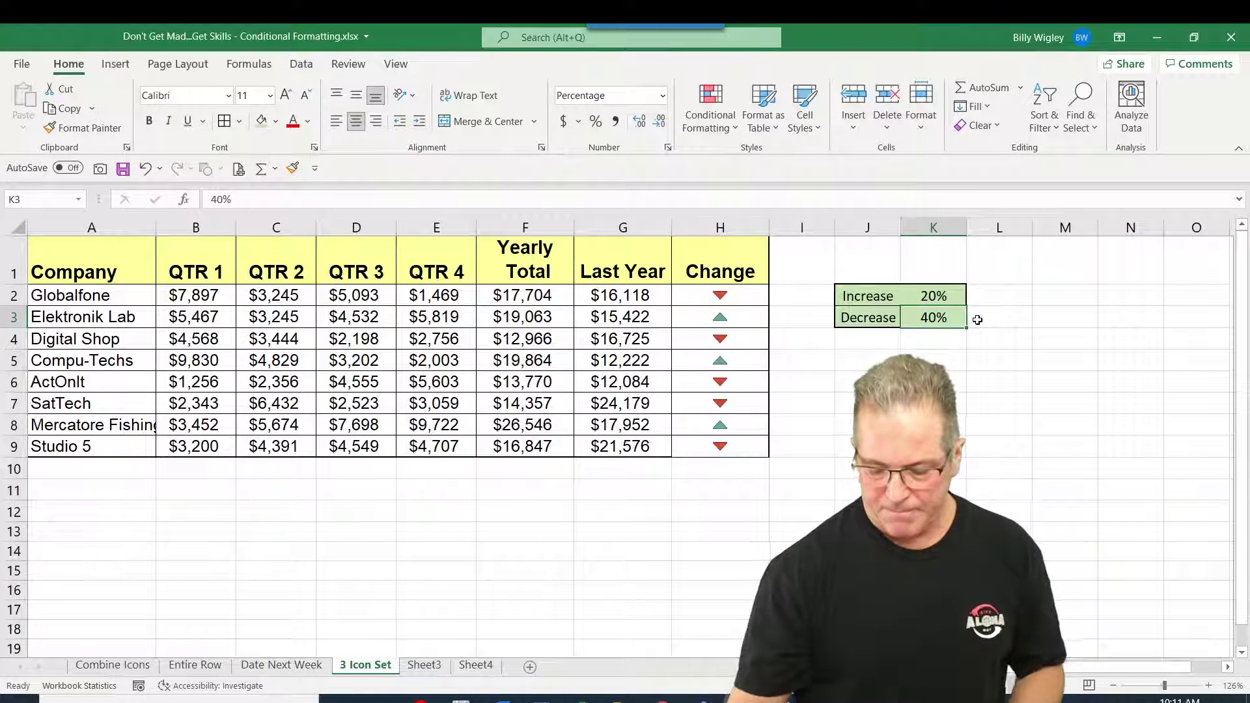
type("50")
key("Return")
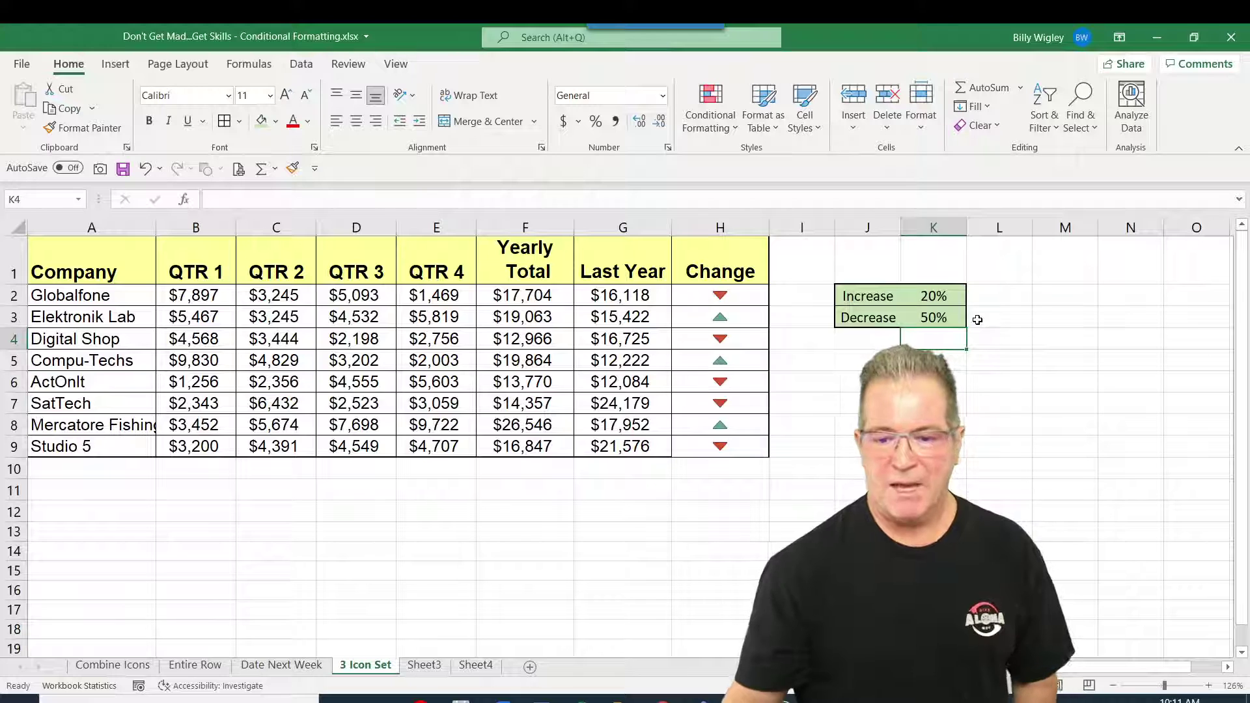
Set the Increase threshold in K2 to 60% and the Decrease threshold in K3 to 40%.
left_click(945, 297)
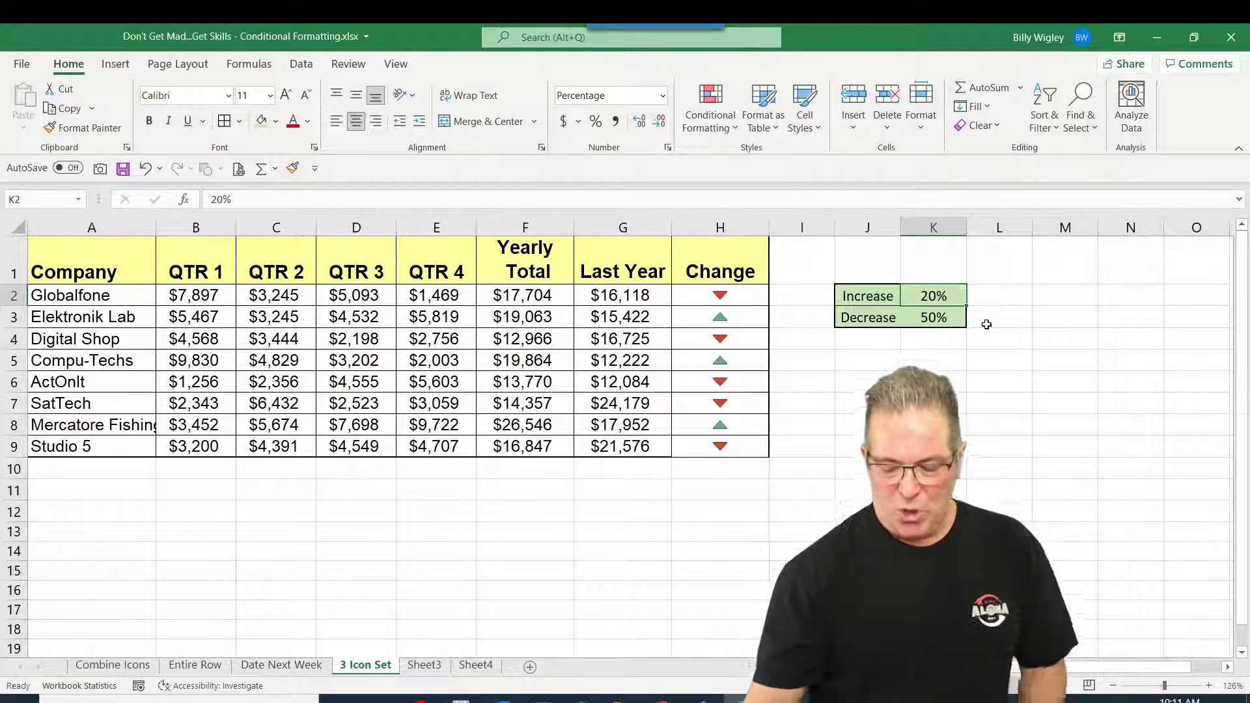
type("60")
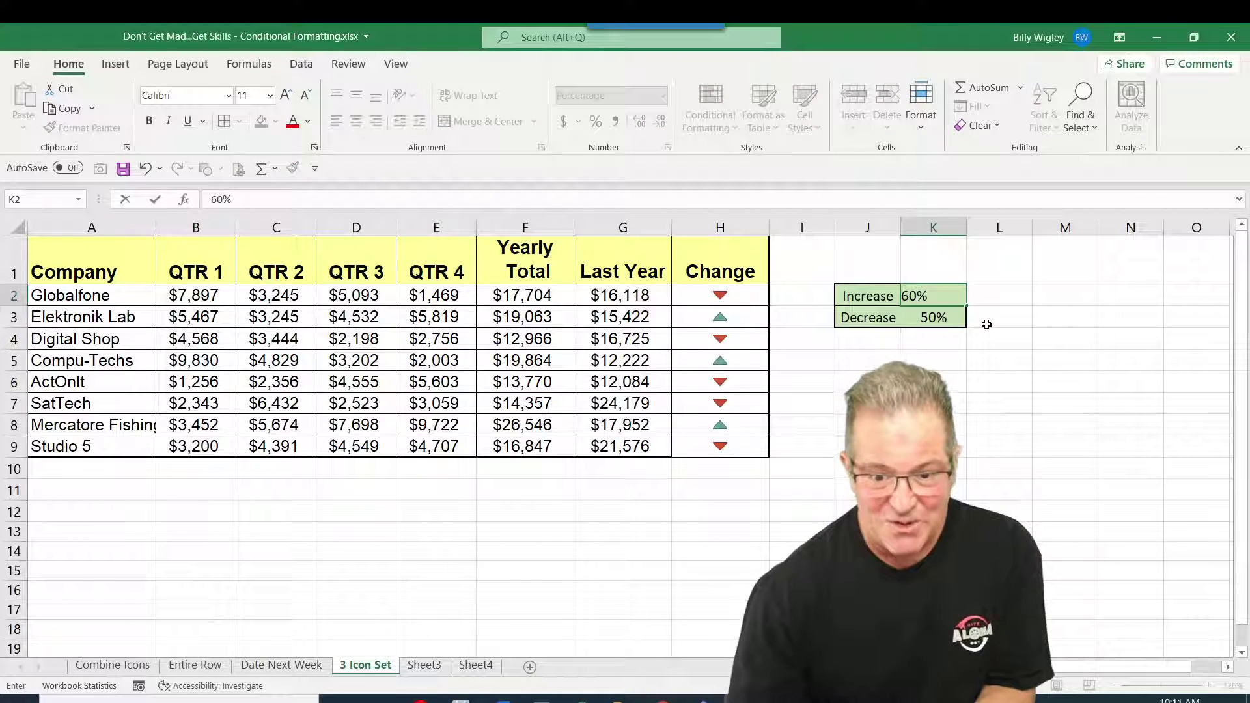
key("Return")
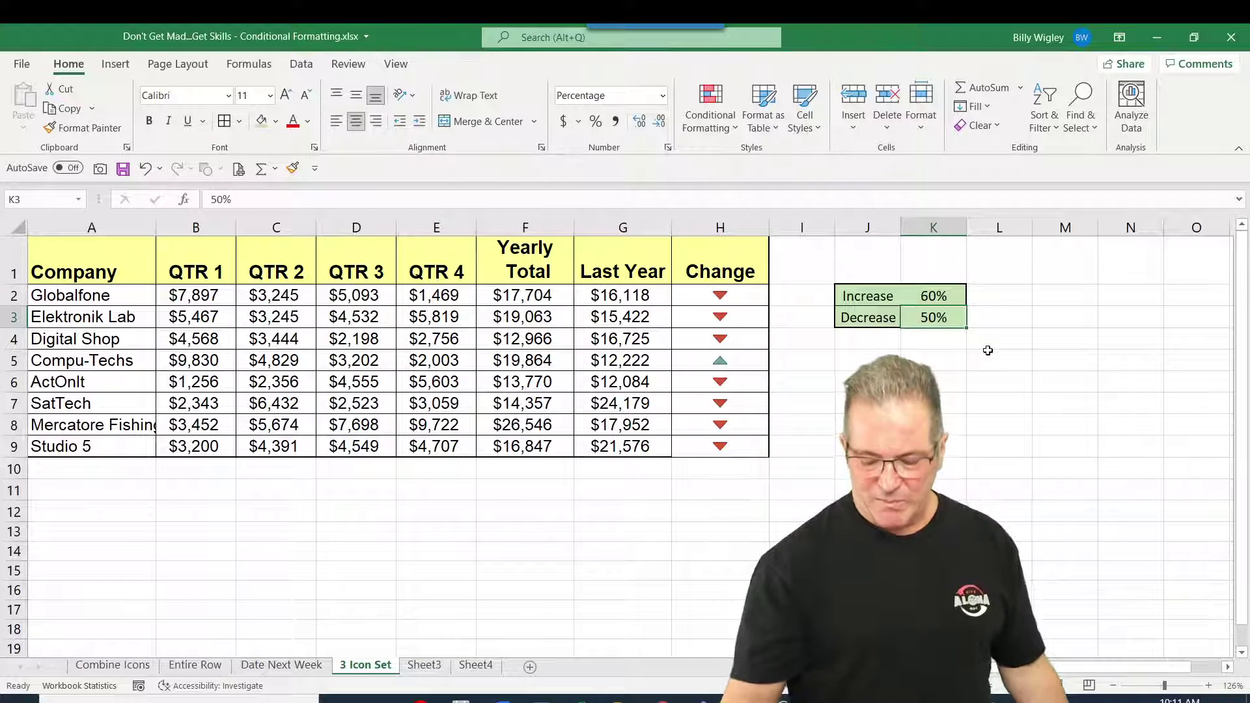
type("40")
key("Return")
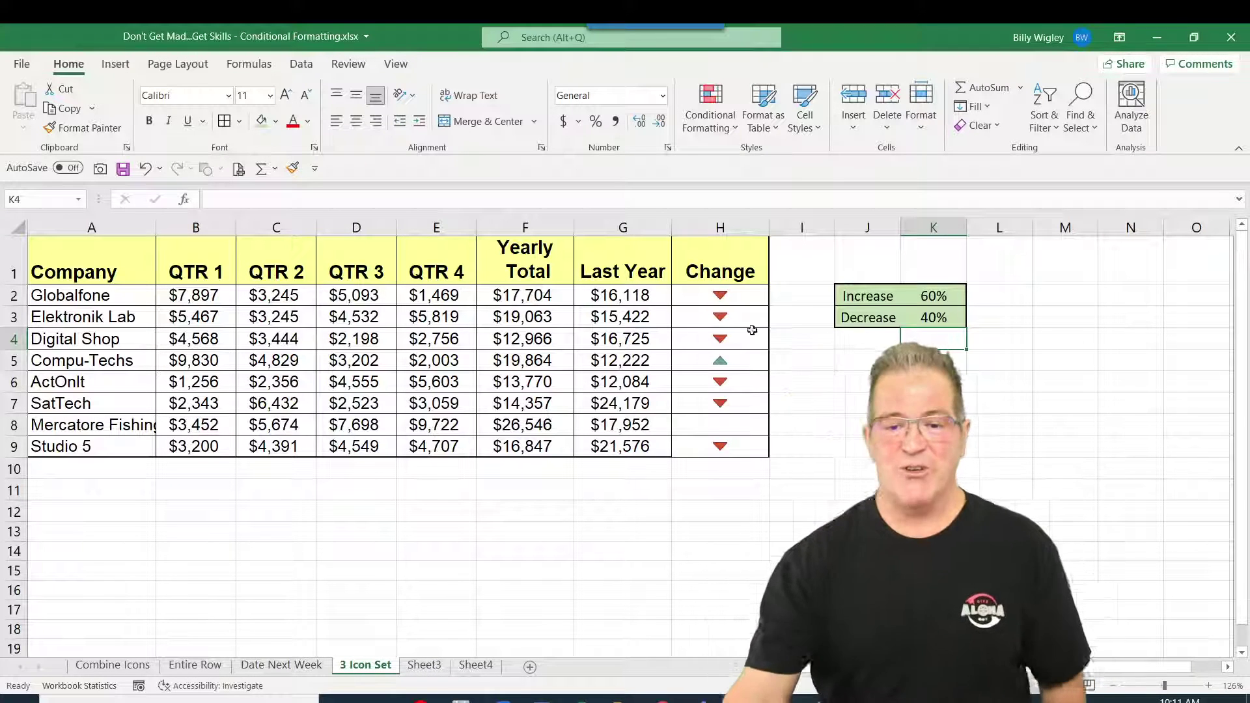
left_click_drag(721, 295, 739, 443)
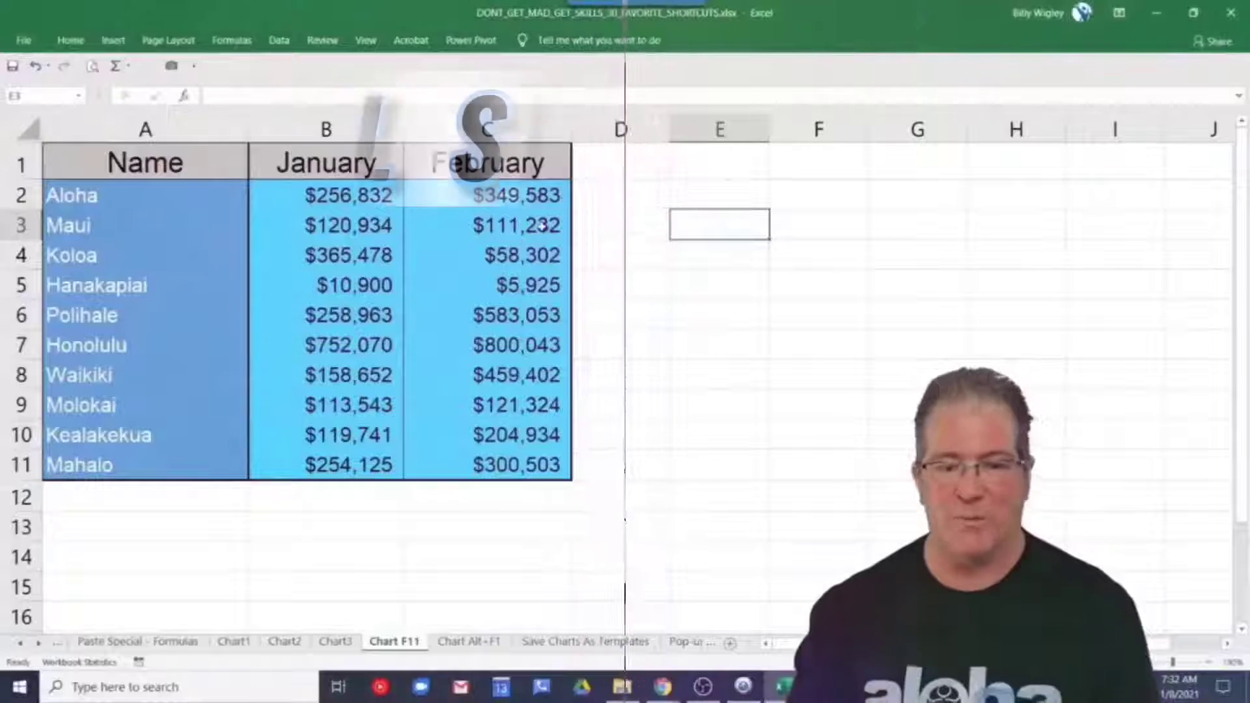
left_click(542, 225)
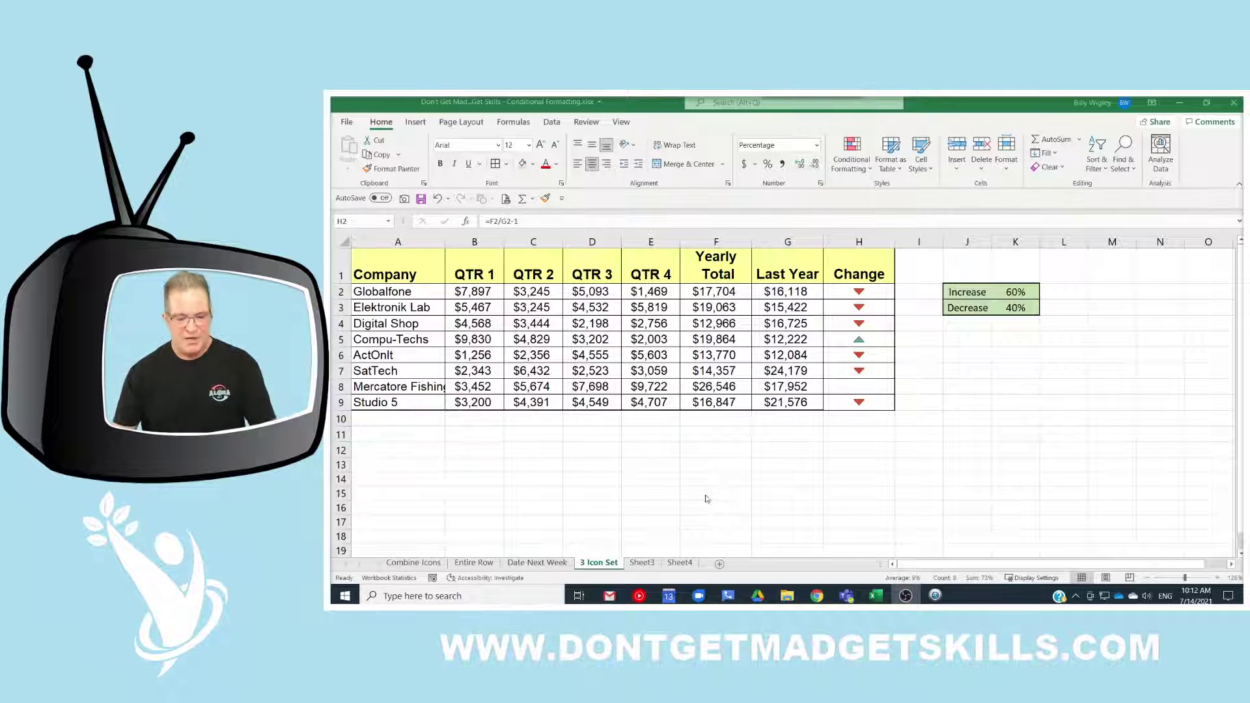
mouse_move(683, 243)
left_mouse_down()
mouse_move(751, 281)
mouse_move(755, 416)
left_mouse_up()
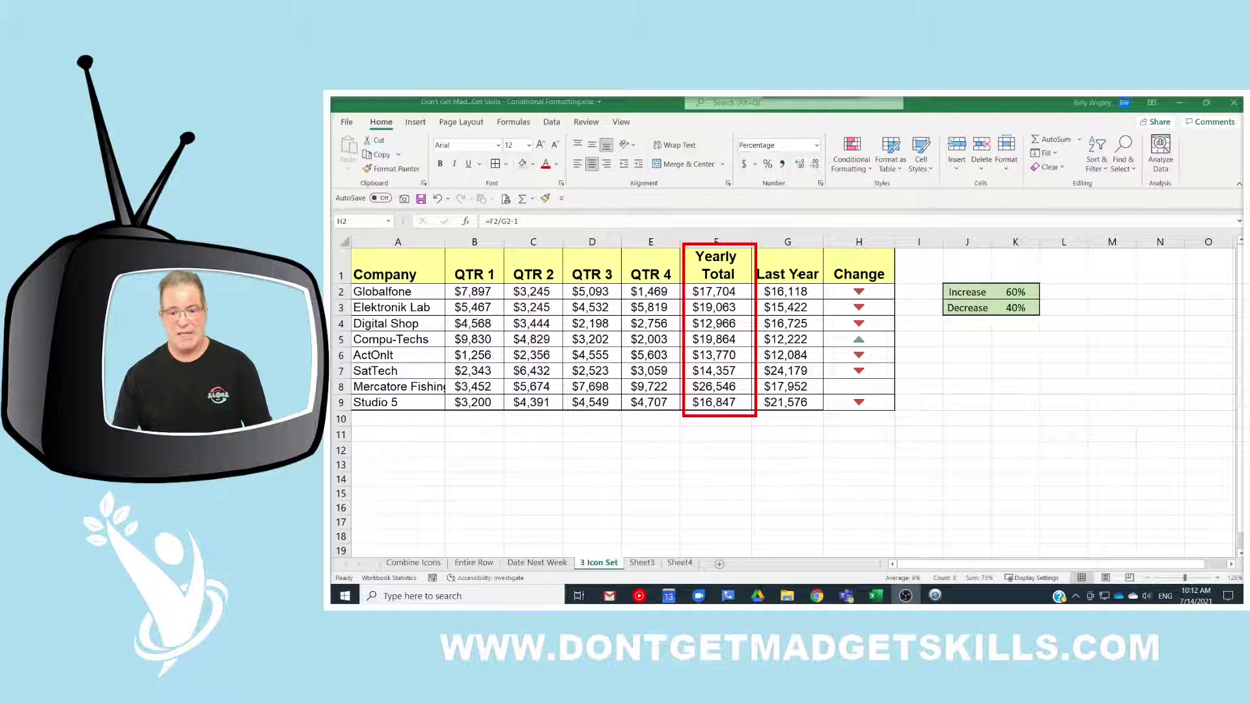
mouse_move(761, 287)
left_mouse_down()
mouse_move(820, 291)
mouse_move(829, 488)
left_mouse_up()
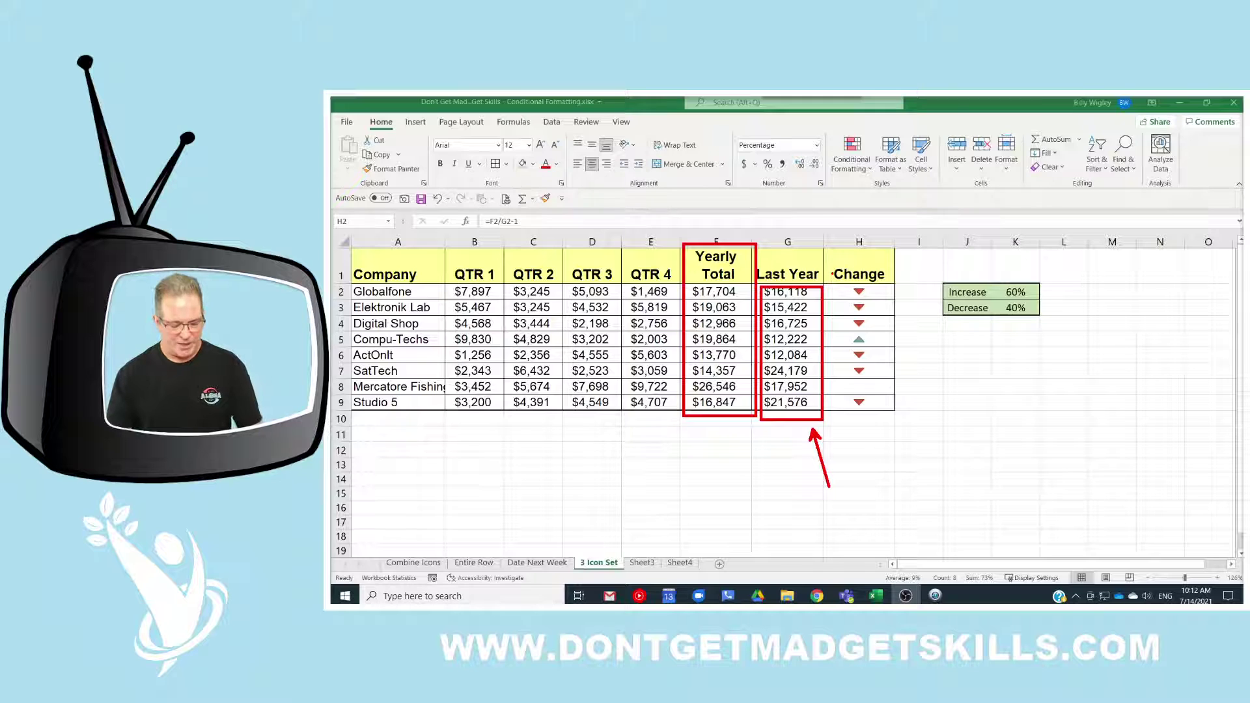
mouse_move(834, 264)
left_mouse_down()
mouse_move(846, 391)
mouse_move(886, 365)
mouse_move(863, 267)
left_mouse_up()
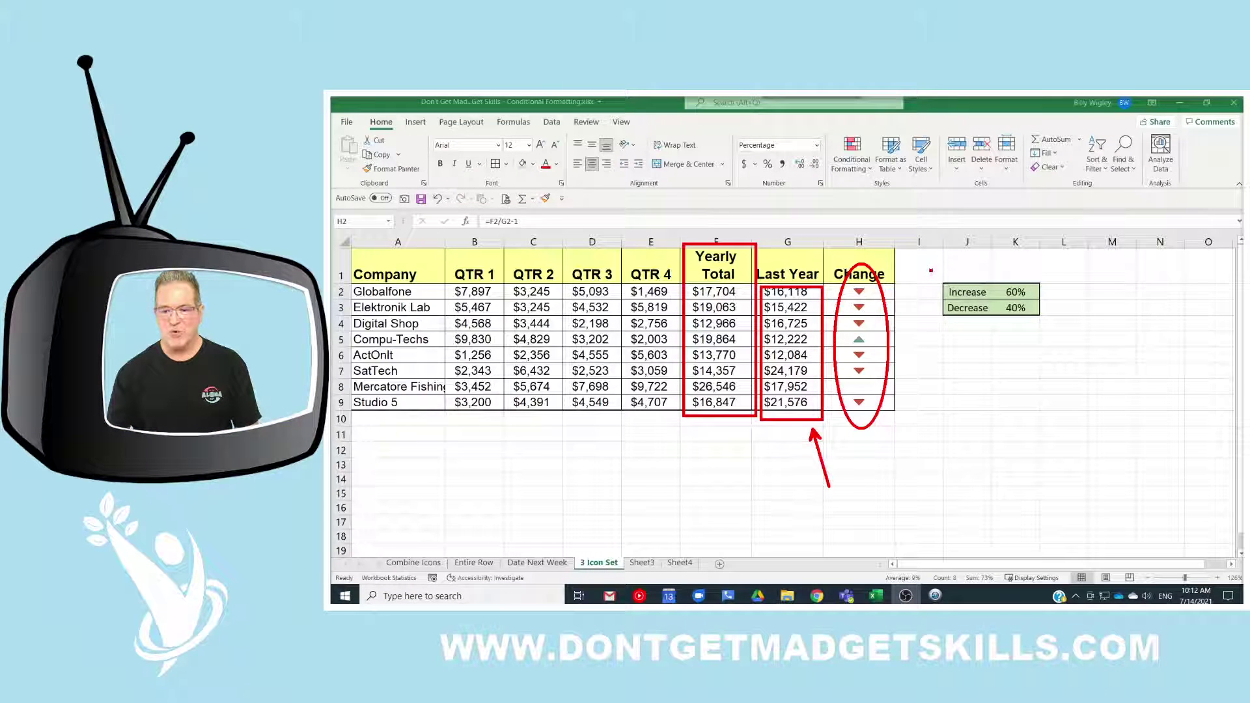
left_click_drag(930, 270, 1072, 345)
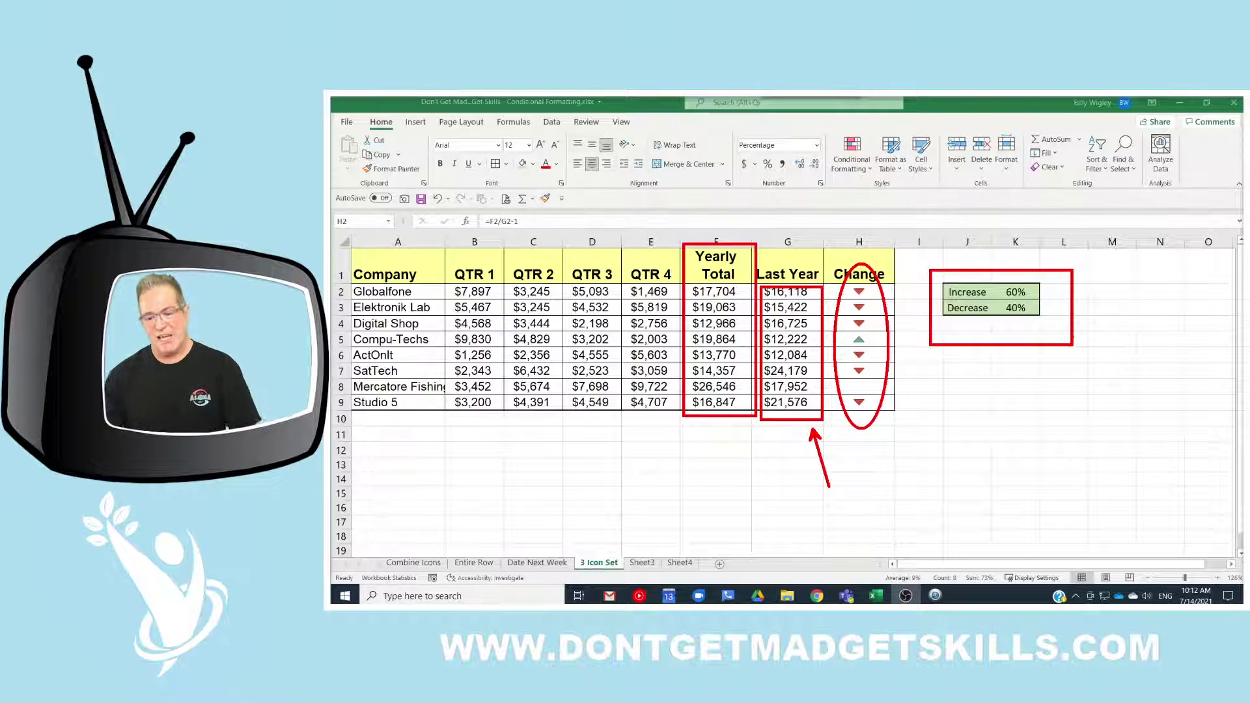
key("Escape")
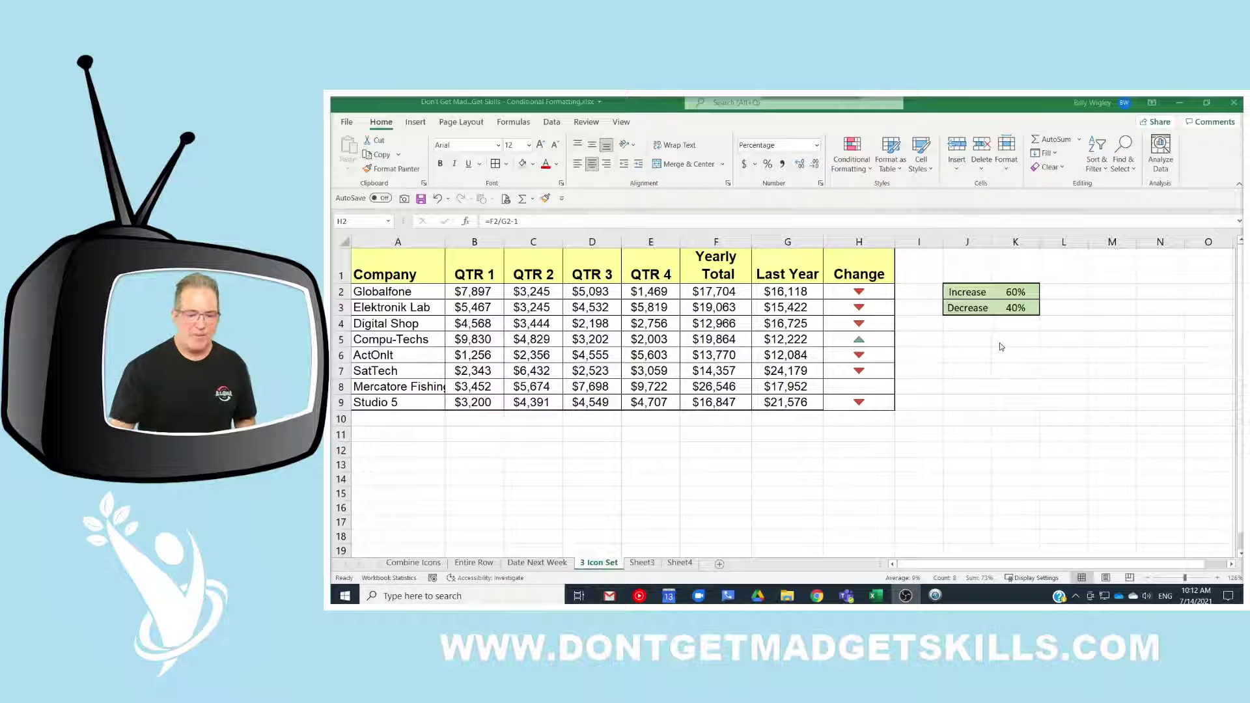
Clear the conditional formatting rules from the Change cells H2:H9 only.
key("ctrl+shift+Down")
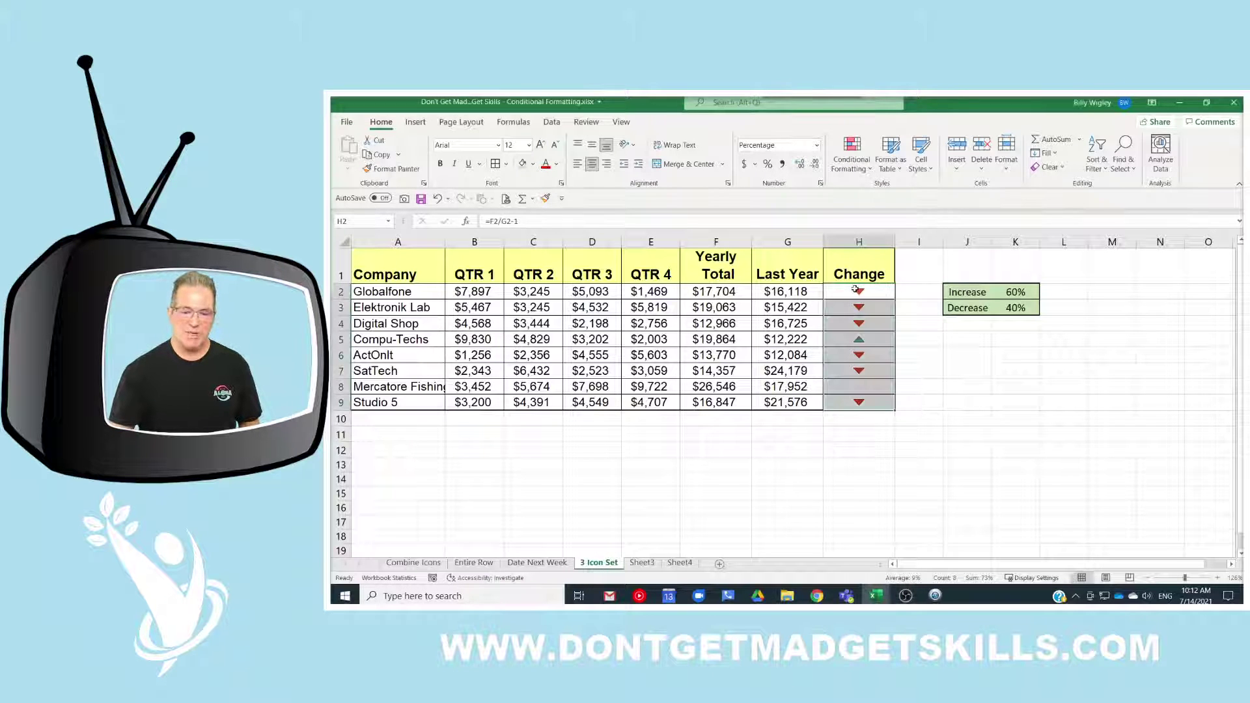
left_click(855, 289)
key("ctrl+shift+Down")
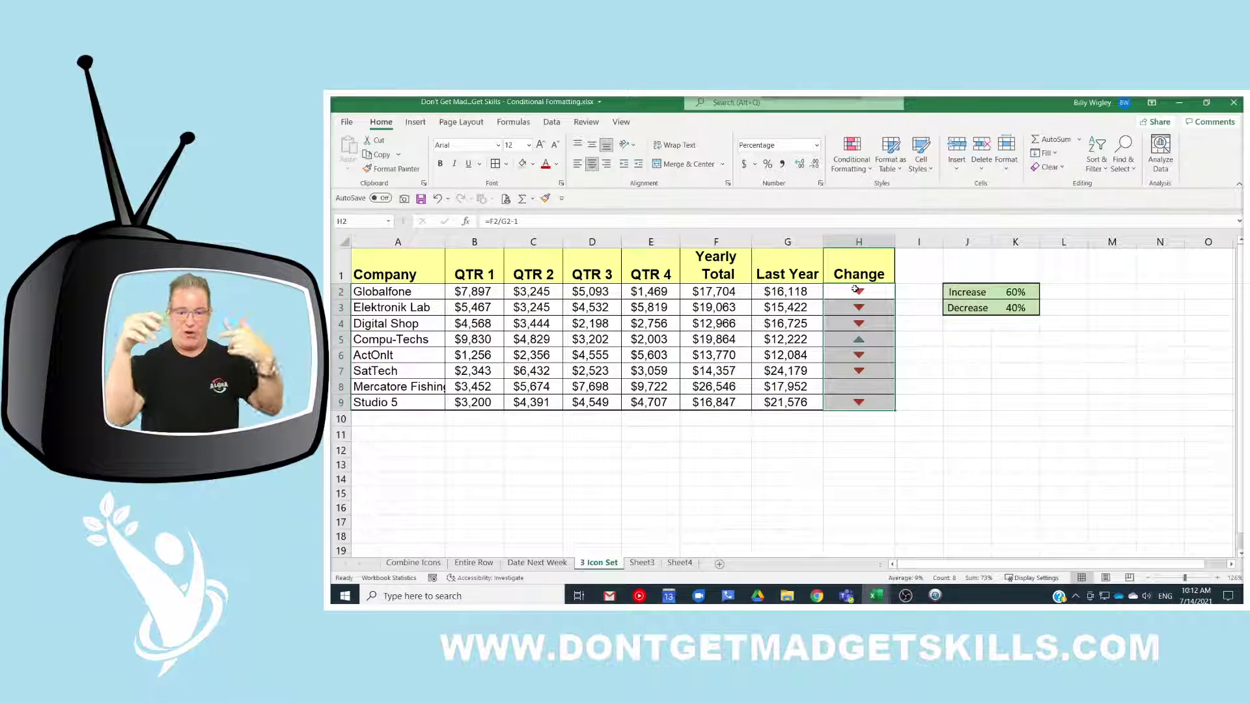
left_click(855, 289)
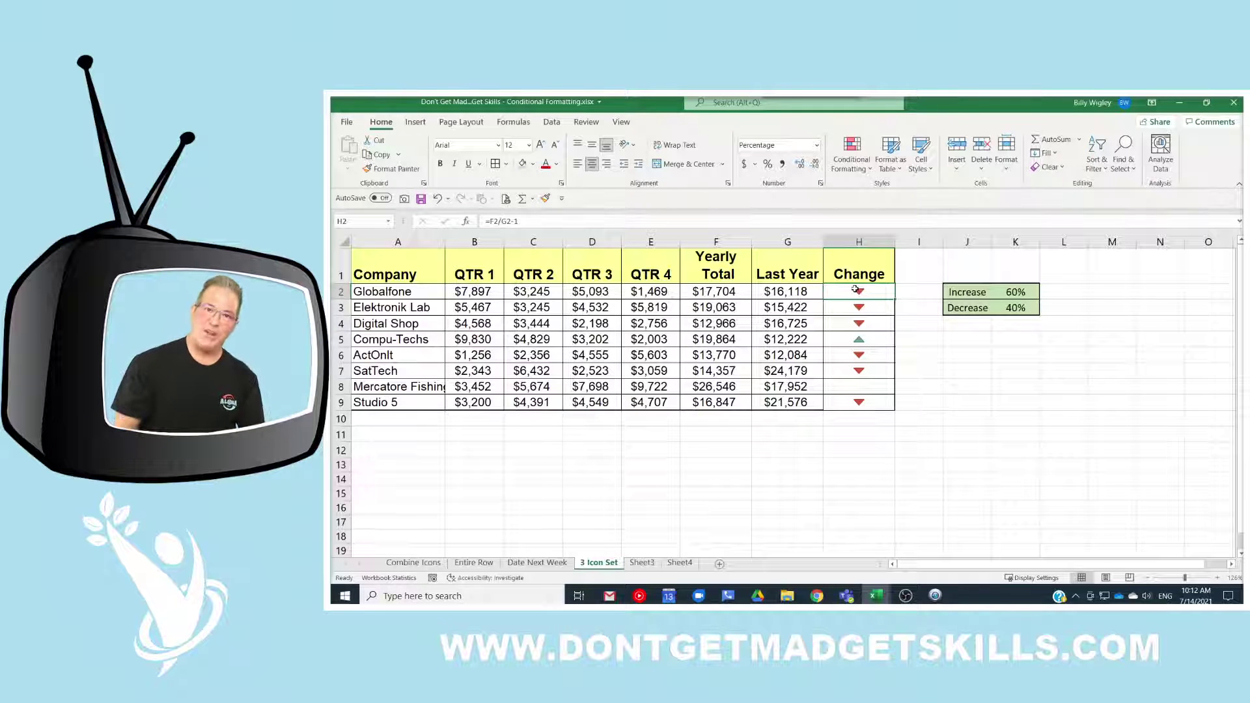
key("ctrl+shift+Down")
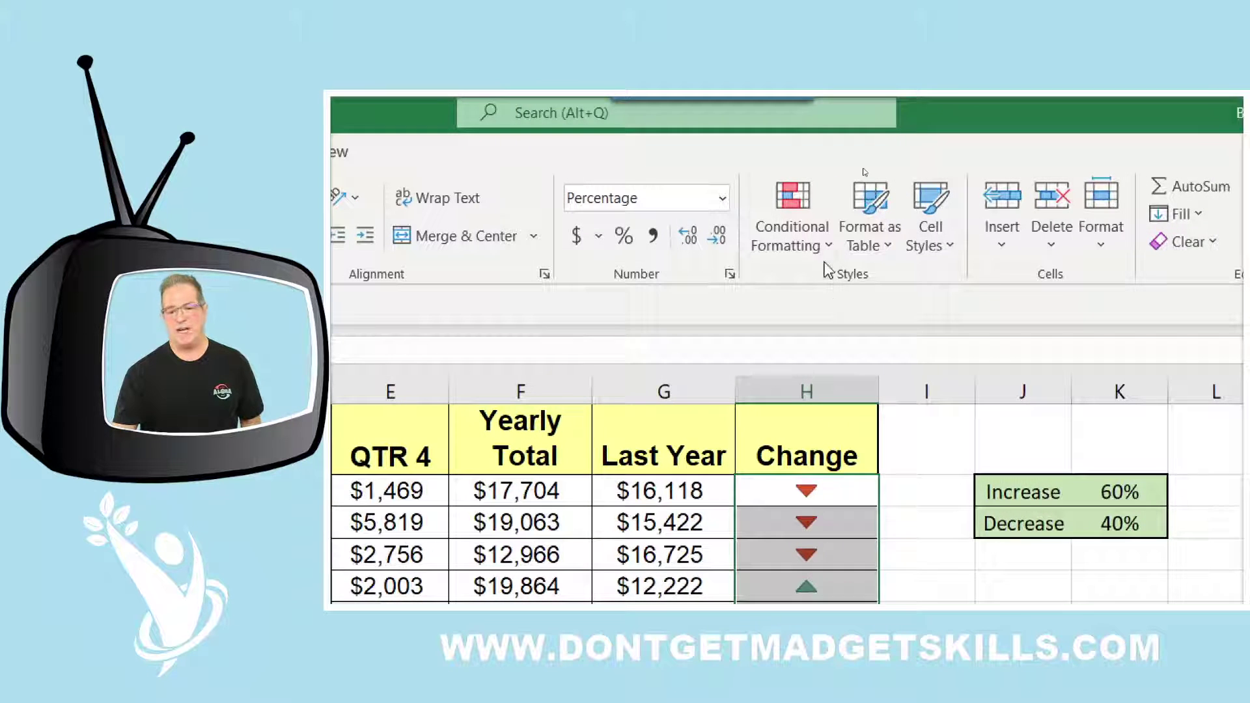
left_click(814, 240)
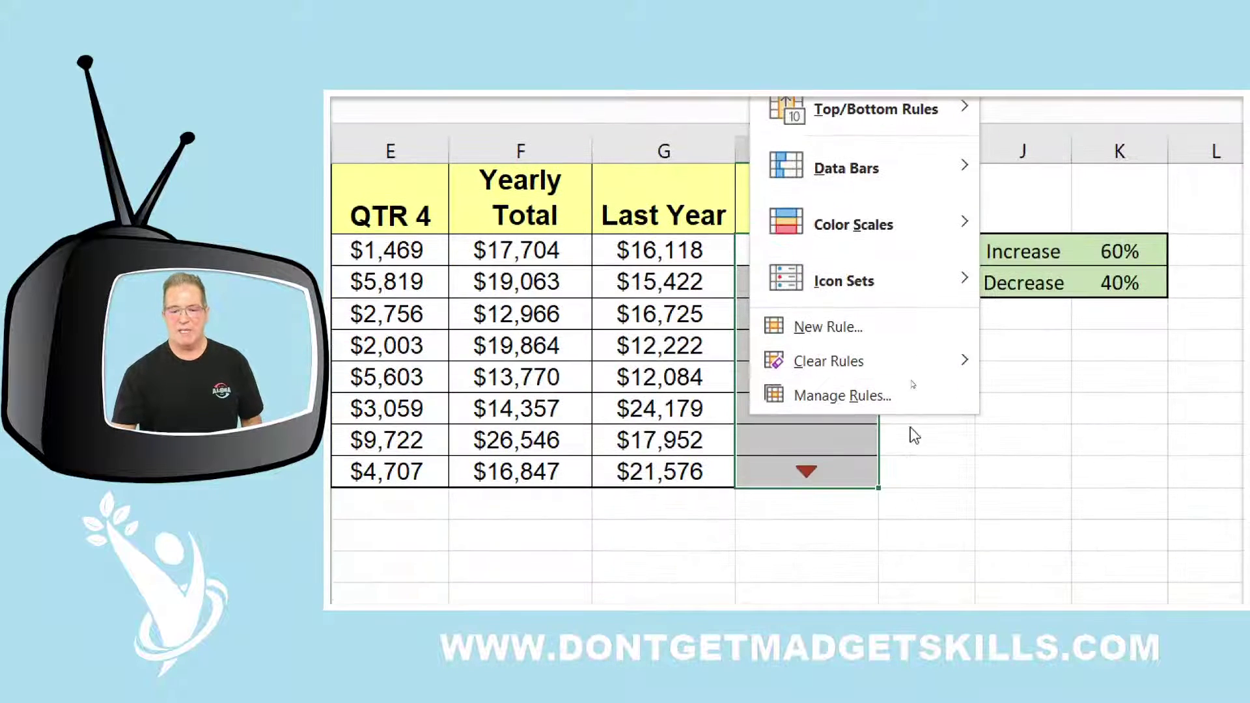
mouse_move(904, 353)
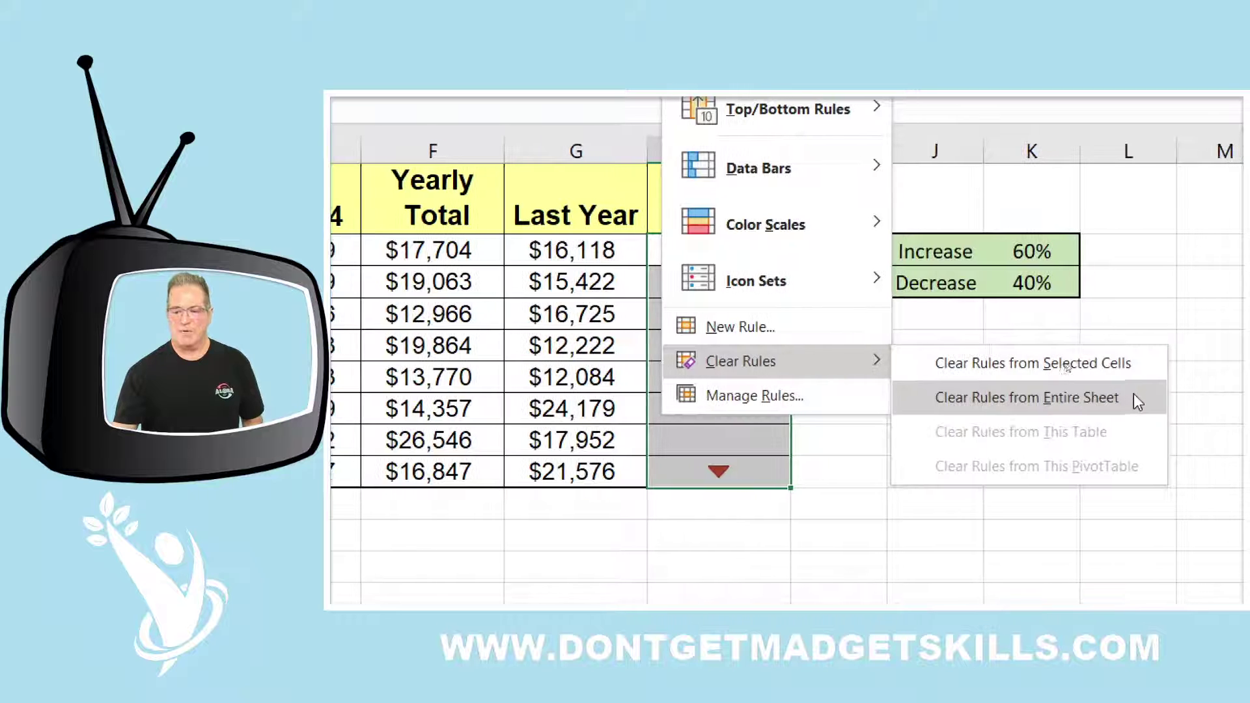
left_click(1116, 364)
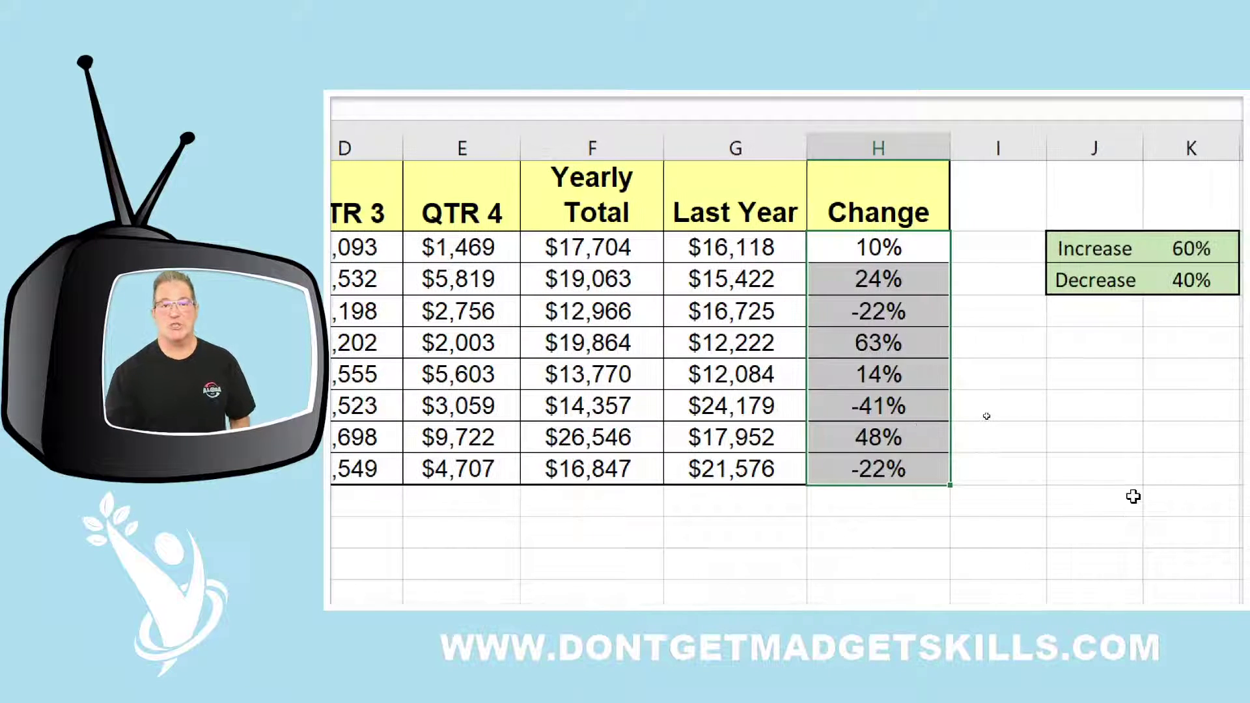
Inspect the percentage-change formula in cell H2 and its references to Yearly Total and Last Year.
key("shift+Up")
left_click(898, 253)
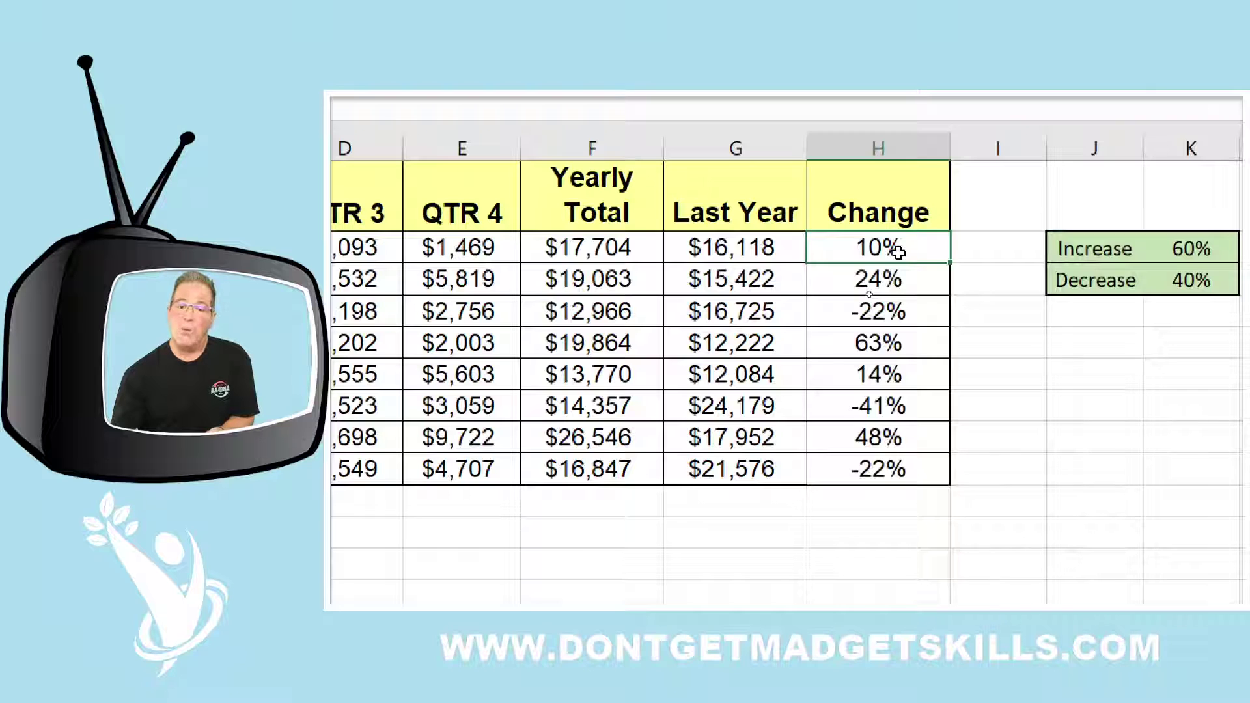
double_click(898, 253)
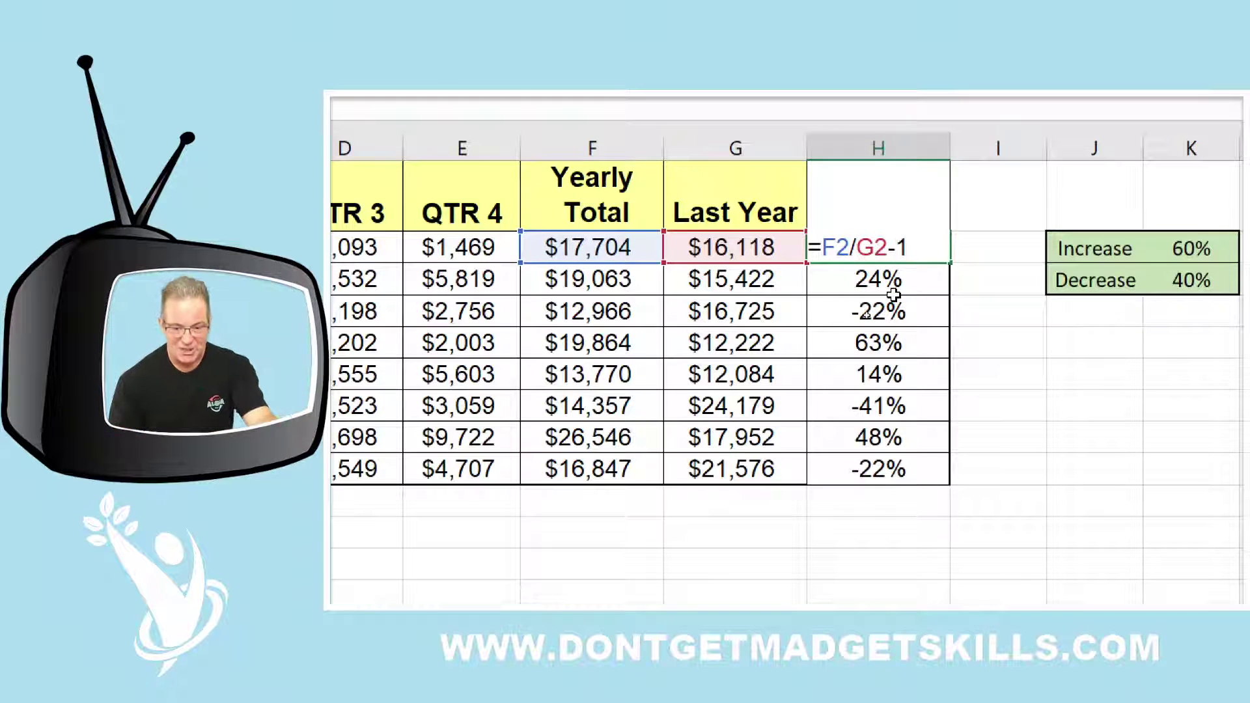
key("Return")
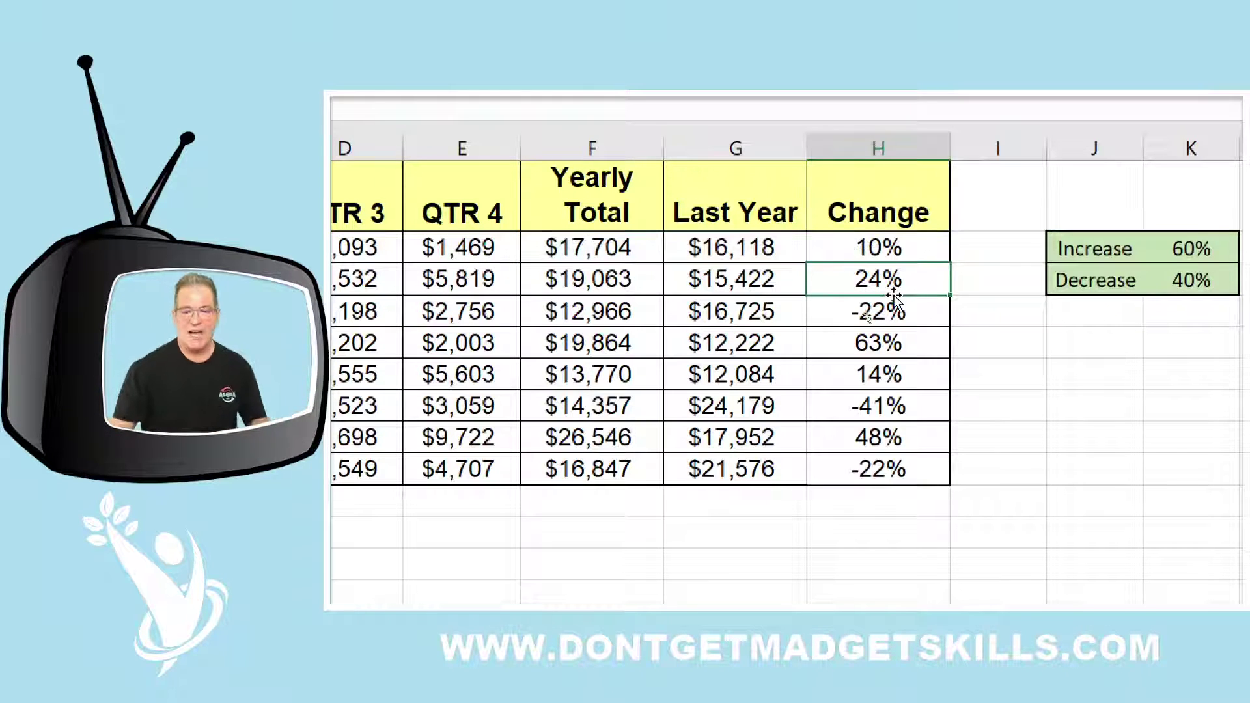
left_click(915, 246)
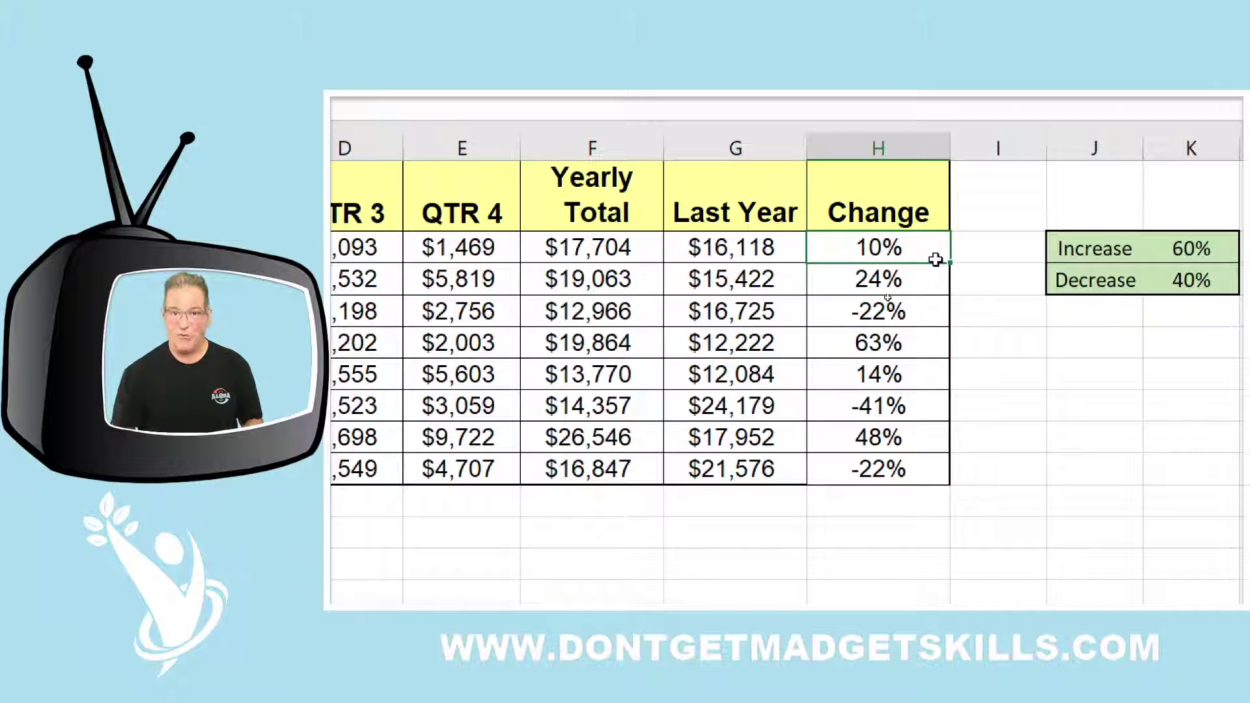
key("F2")
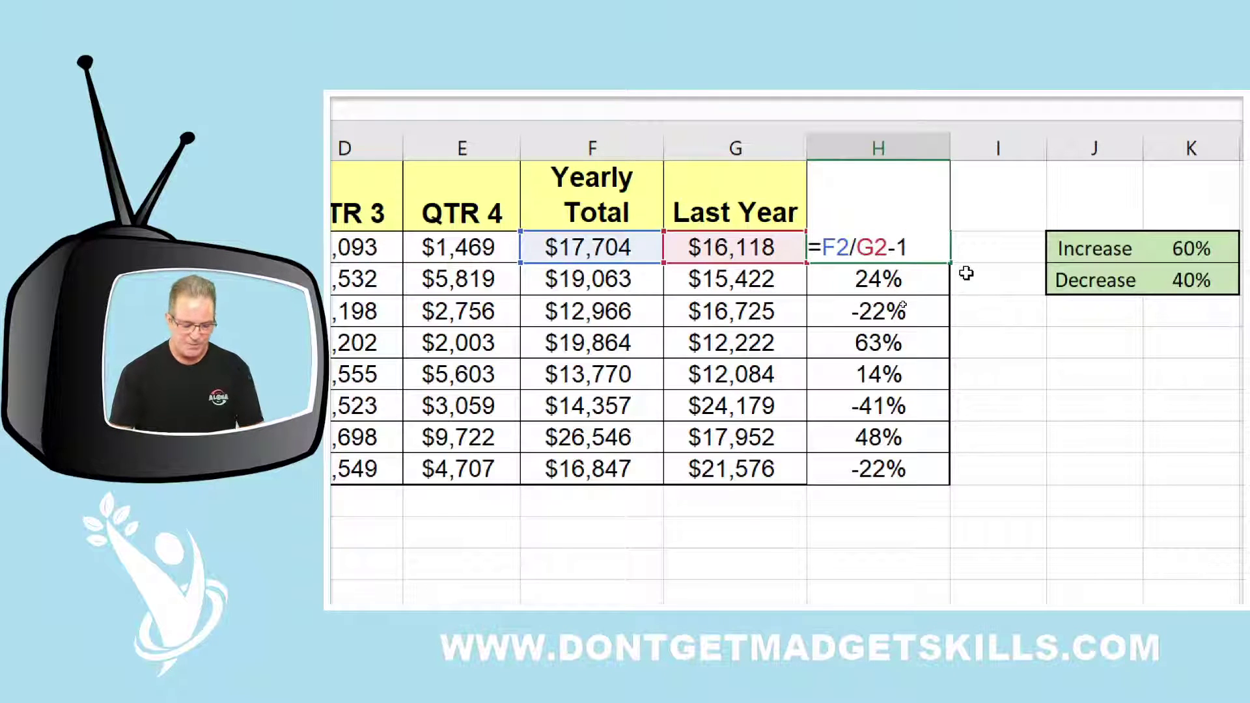
key("Escape")
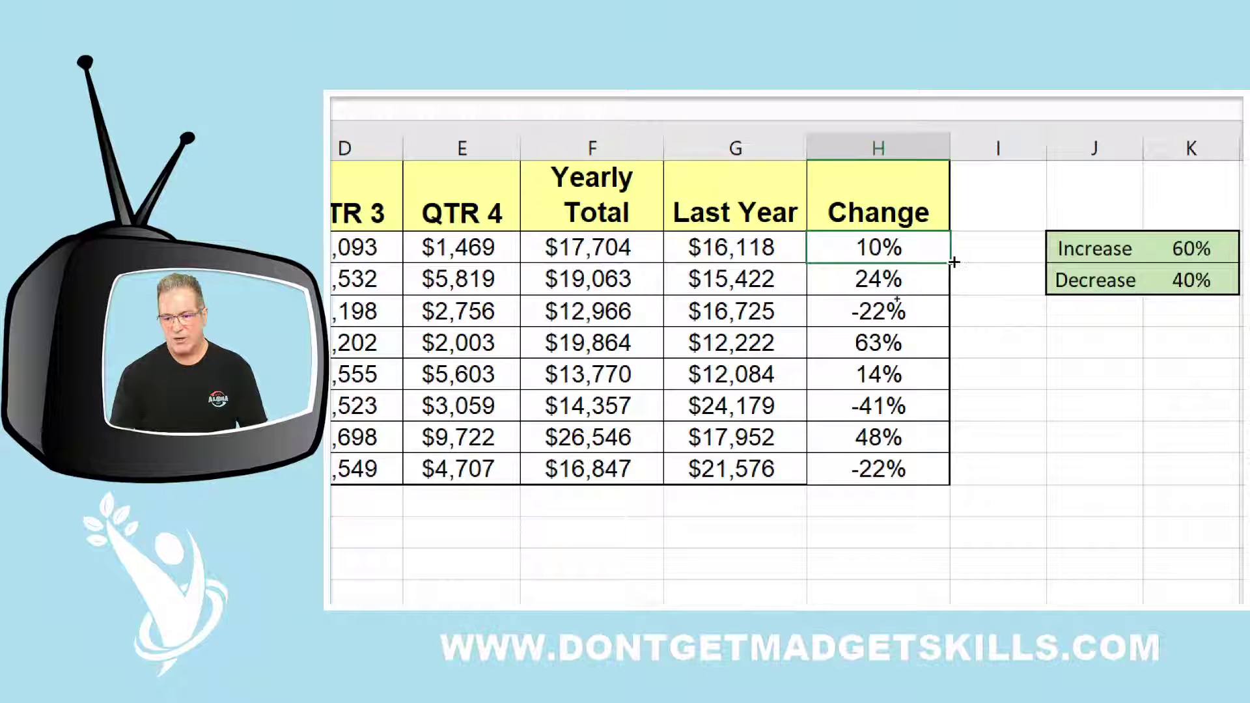
Clear the Change formulas in H3:H9 and fill the formula from H2 back down through H9.
double_click(950, 263)
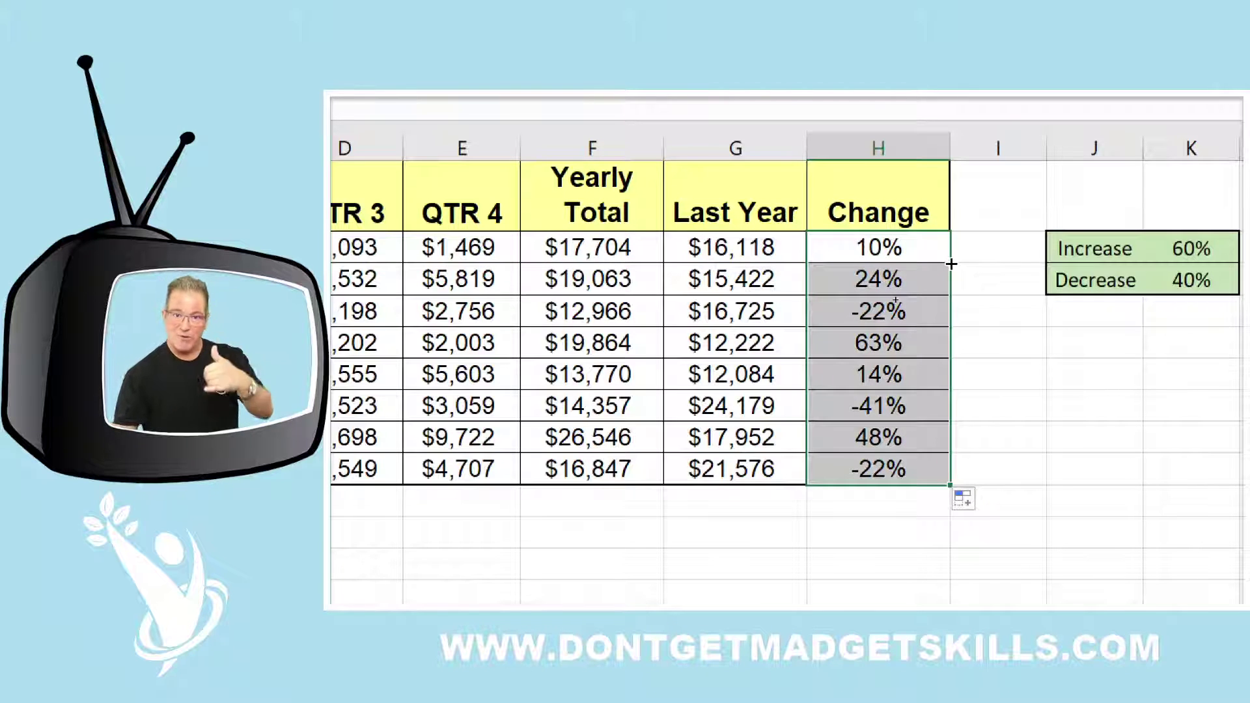
left_click(923, 283)
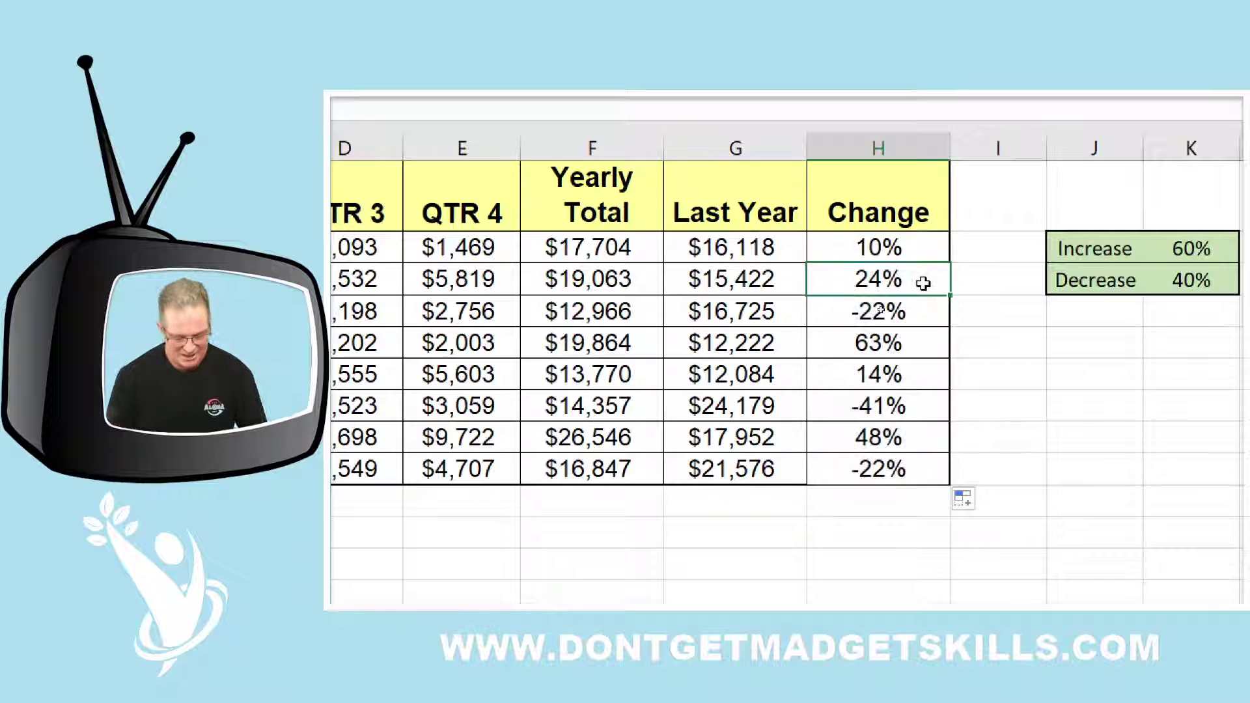
key("ctrl+shift+Down")
key("Delete")
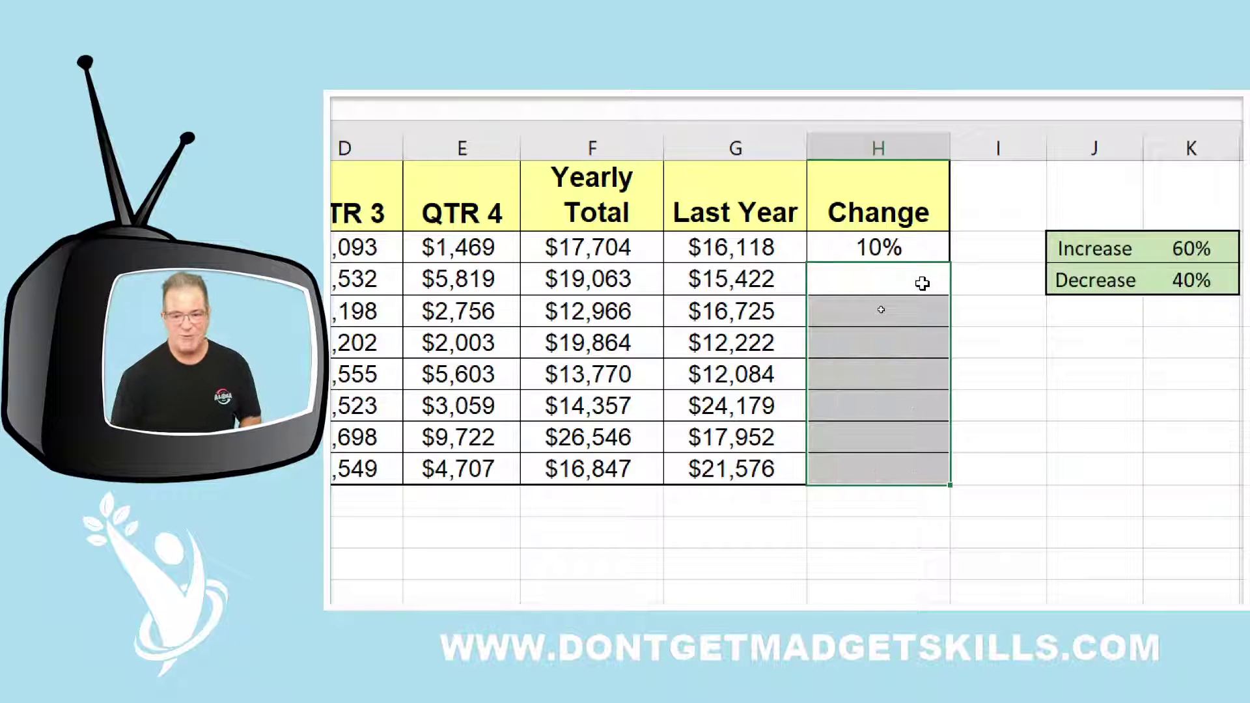
left_click(917, 252)
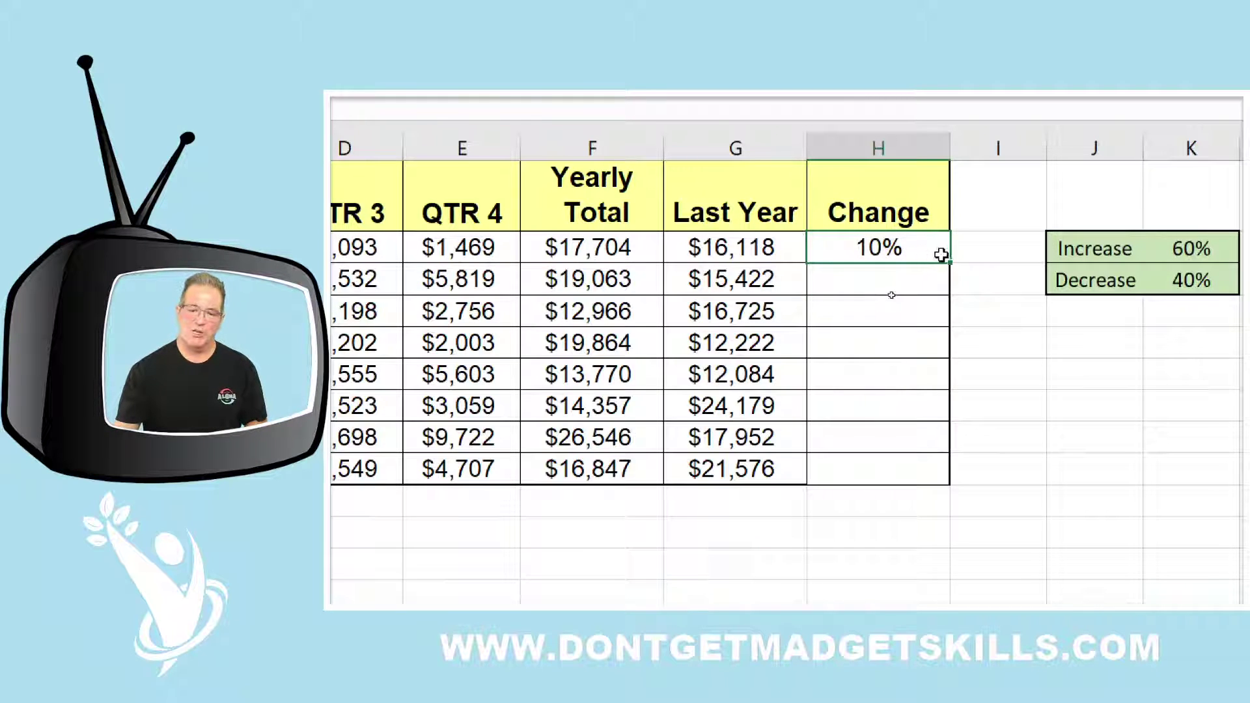
double_click(950, 263)
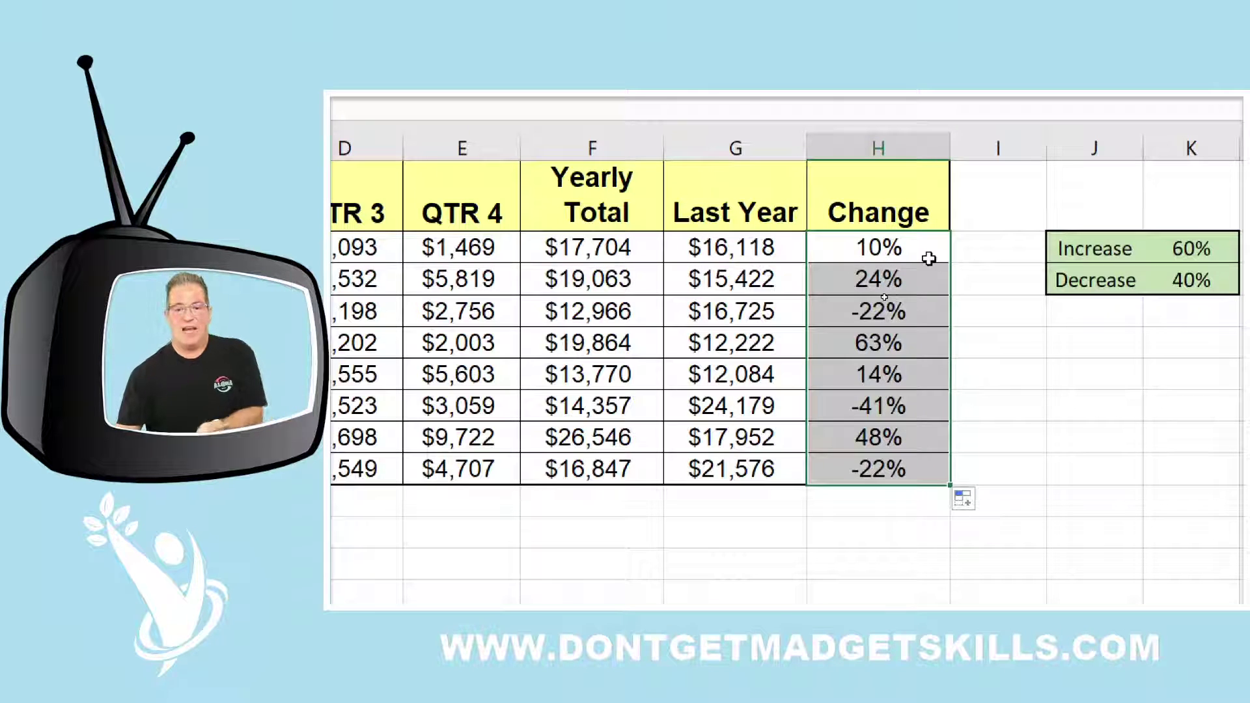
Apply the directional icon set with green up triangle, yellow dash and red down triangle to the Change cells H2:H9.
left_click(927, 253)
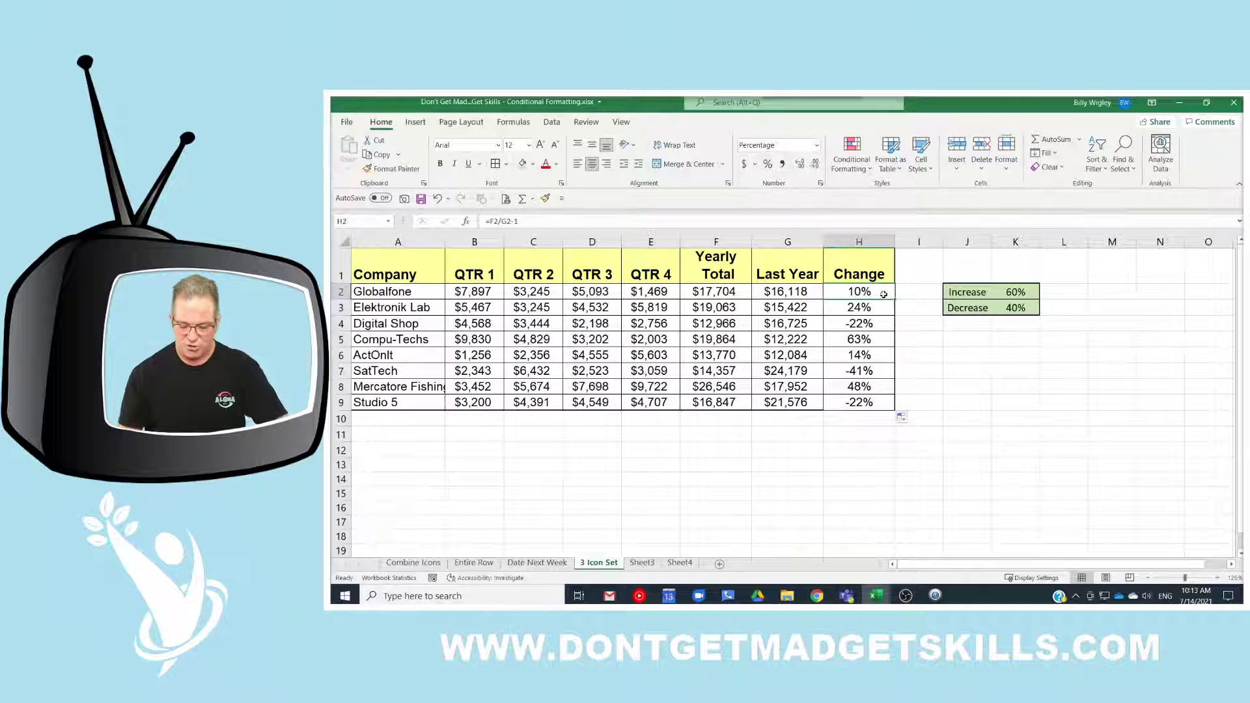
key("ctrl+shift+Down")
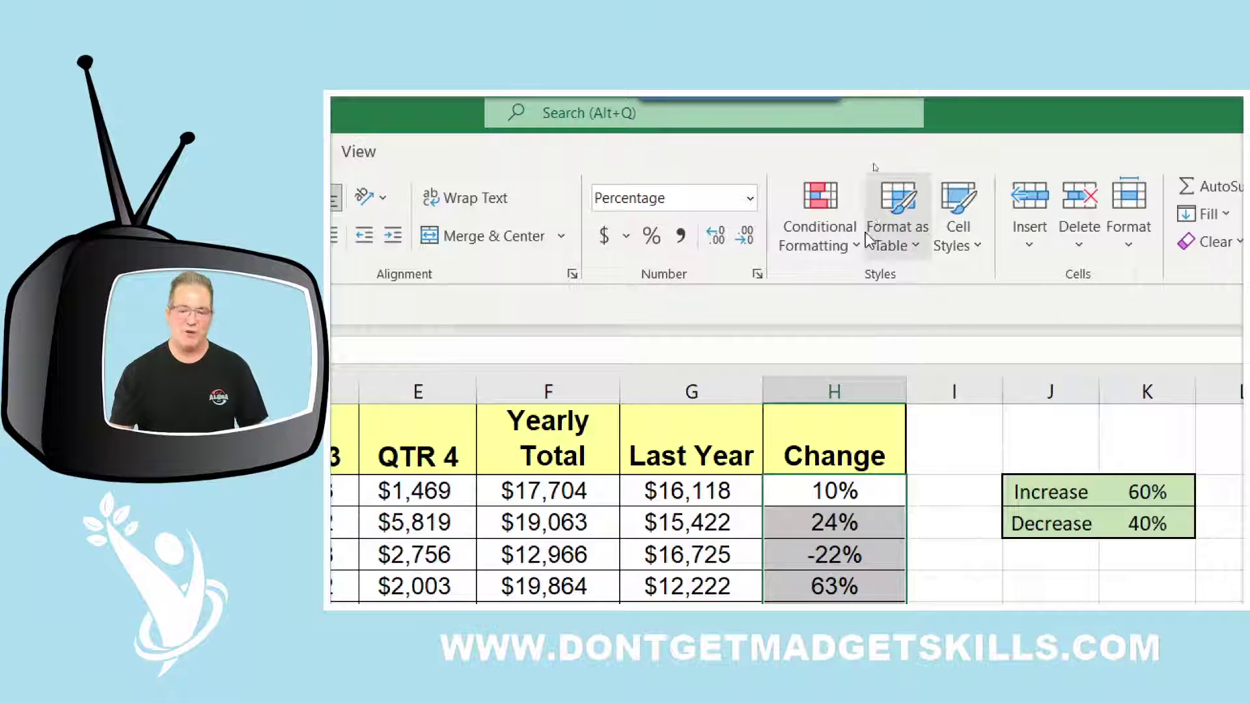
left_click(856, 246)
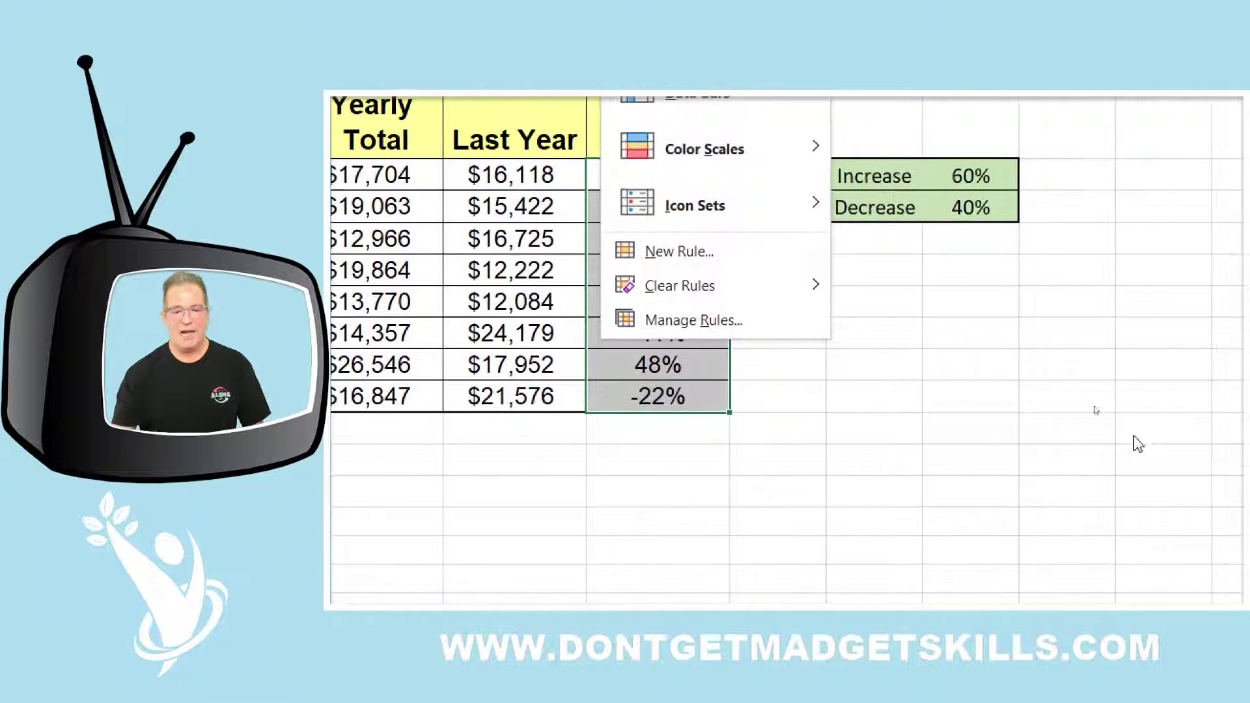
mouse_move(684, 163)
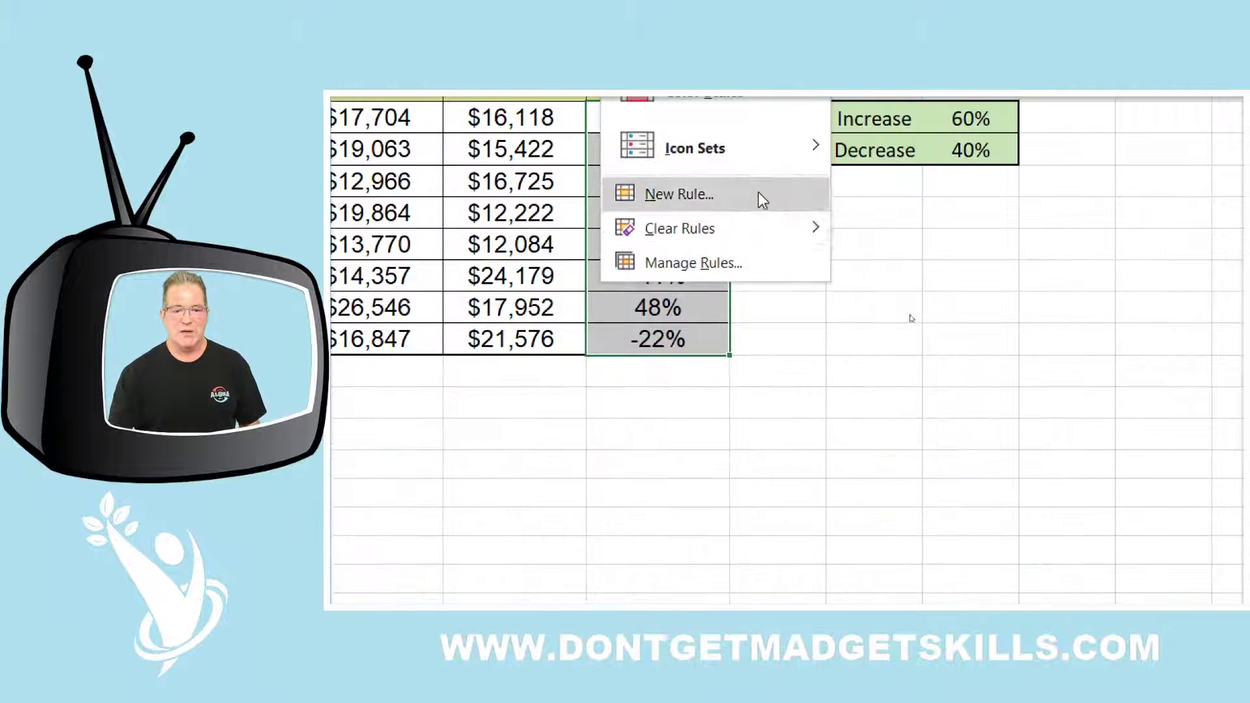
mouse_move(764, 148)
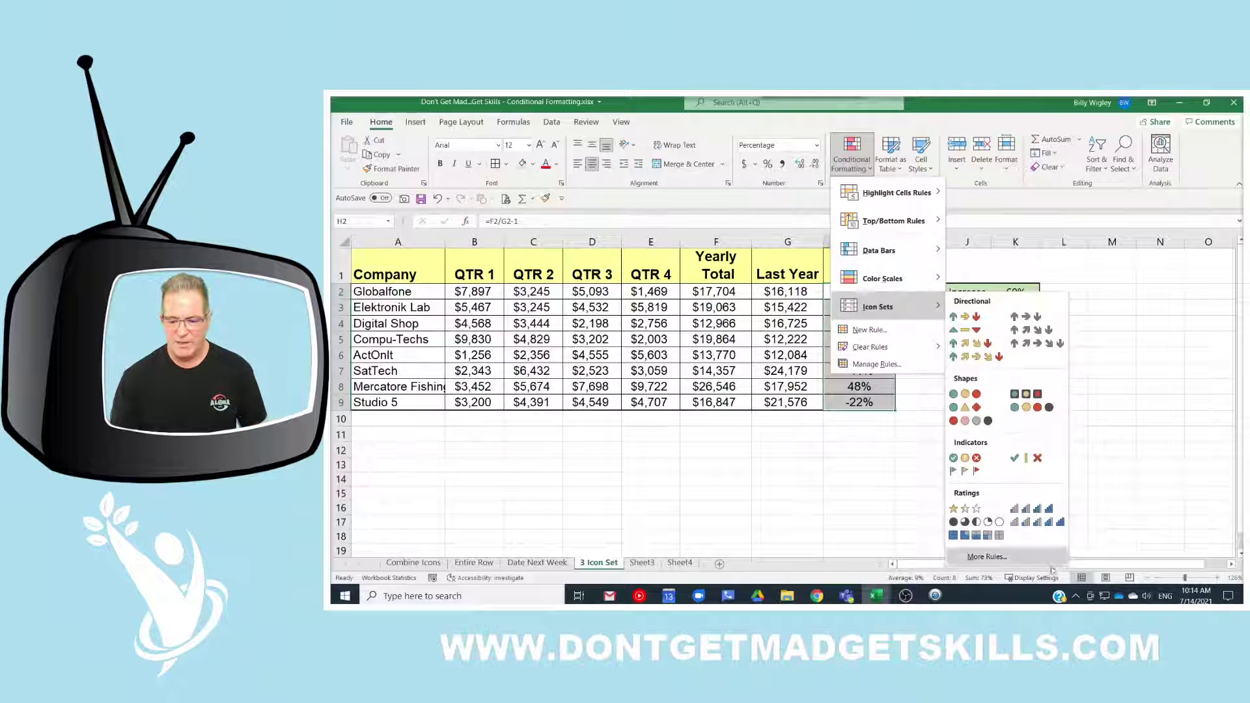
left_click(1229, 568)
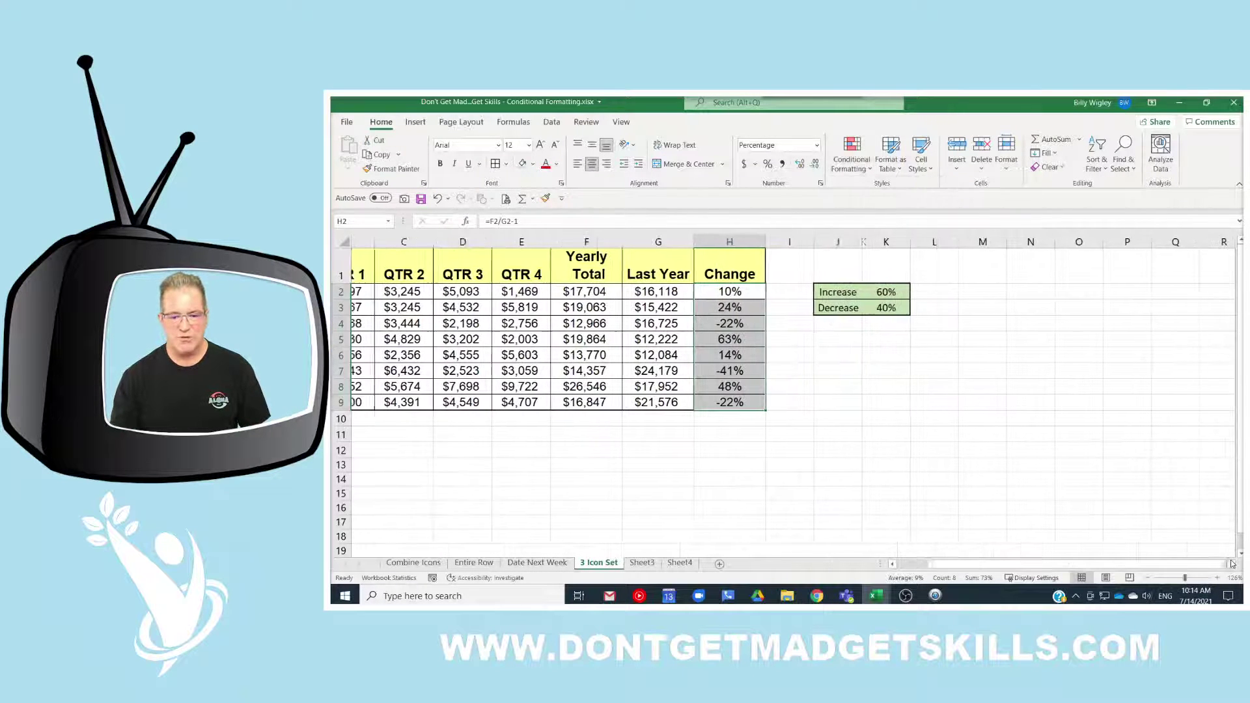
left_click(854, 168)
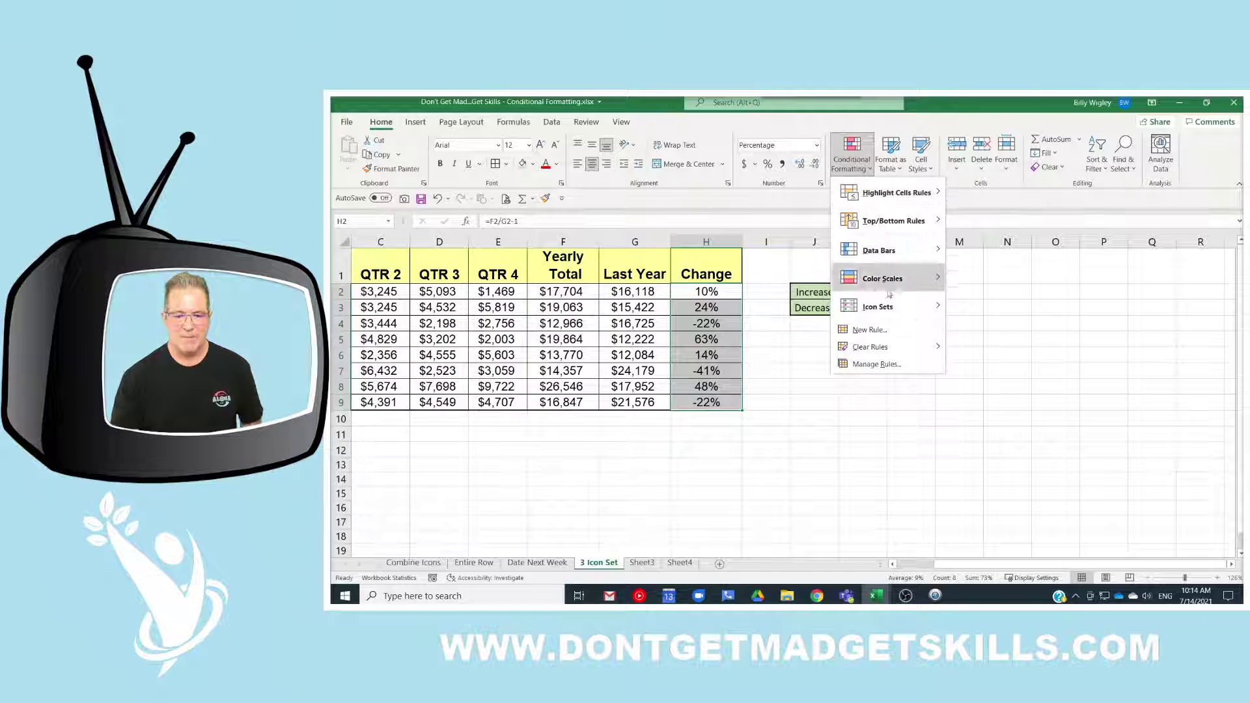
mouse_move(885, 307)
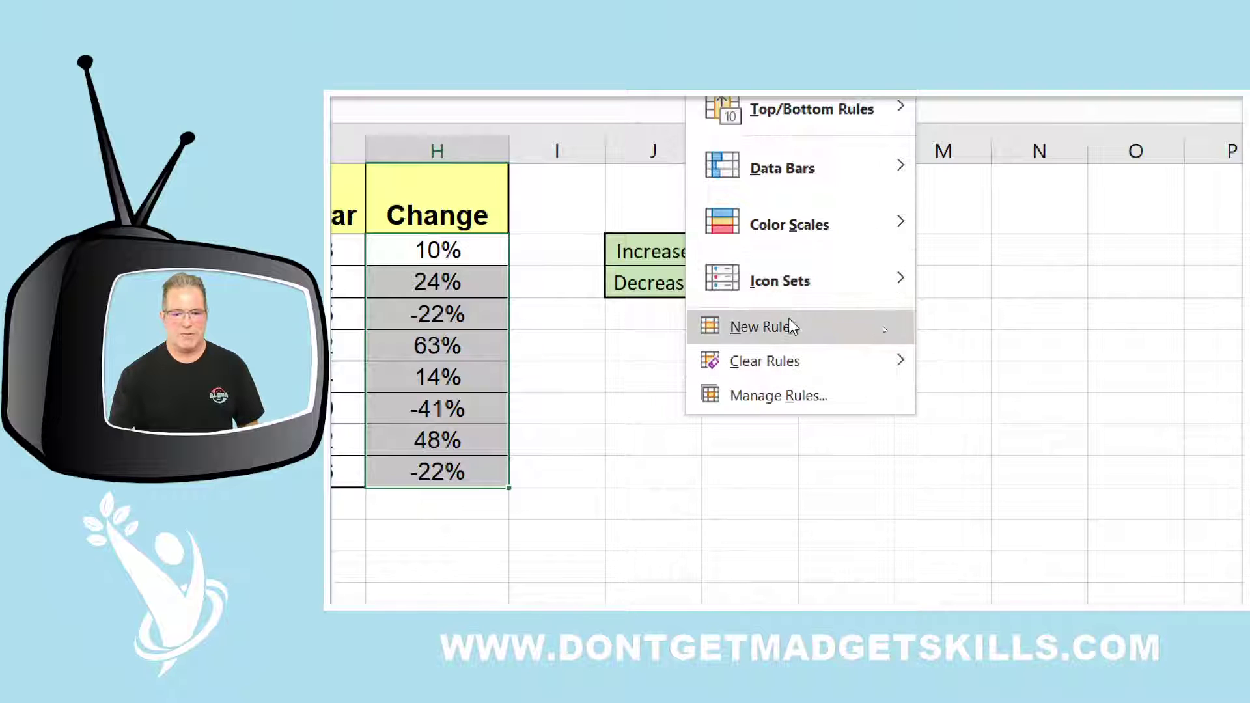
mouse_move(798, 289)
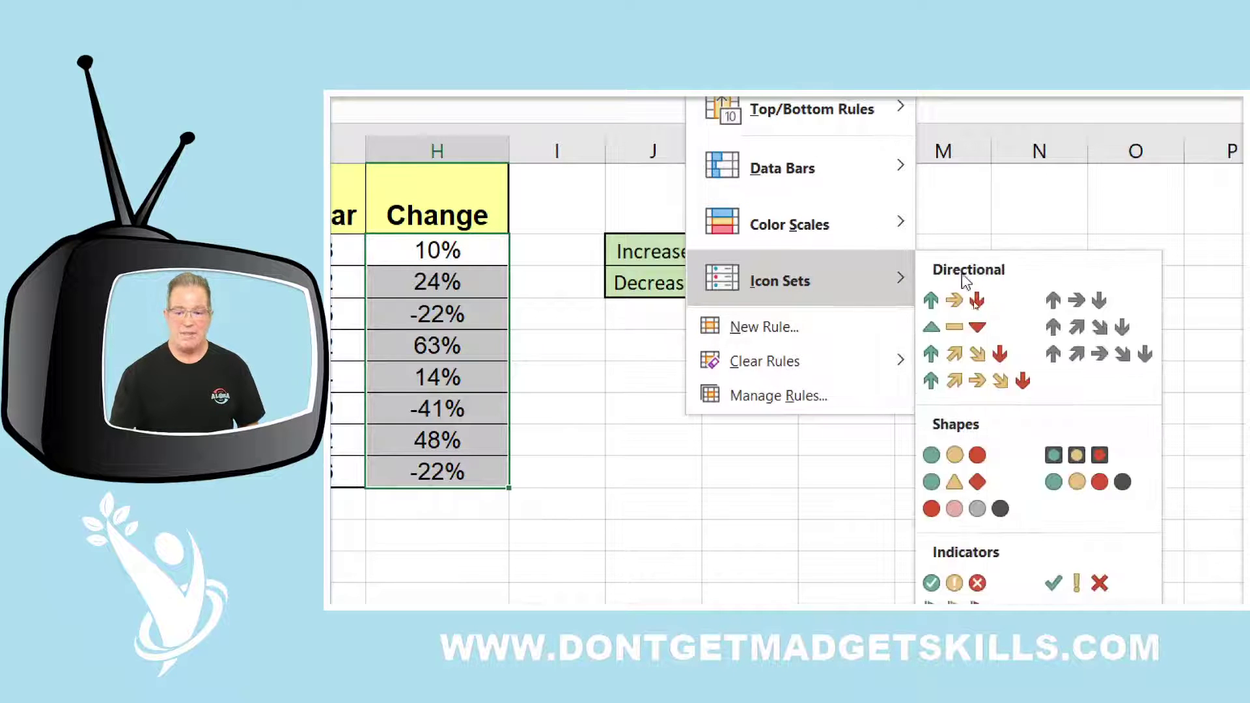
left_click(977, 329)
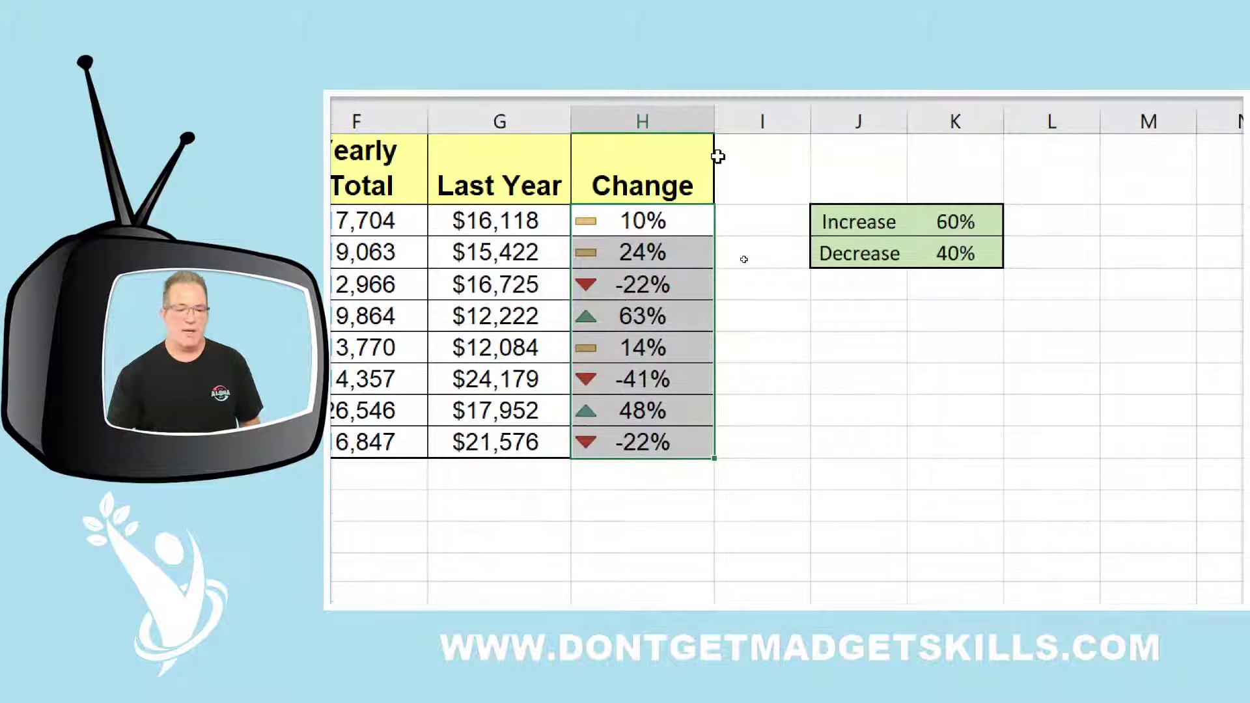
Clear the conditional formatting rules from the selected Change cells and undo that clearing.
left_click(952, 187)
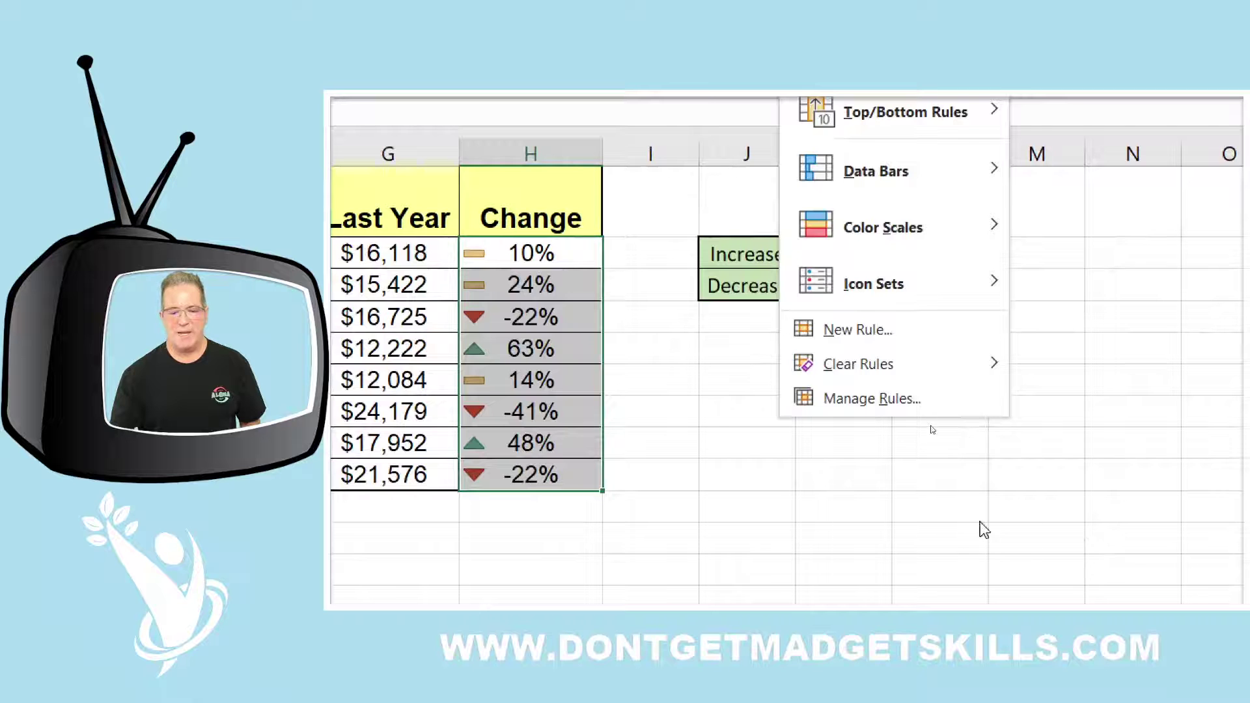
mouse_move(976, 367)
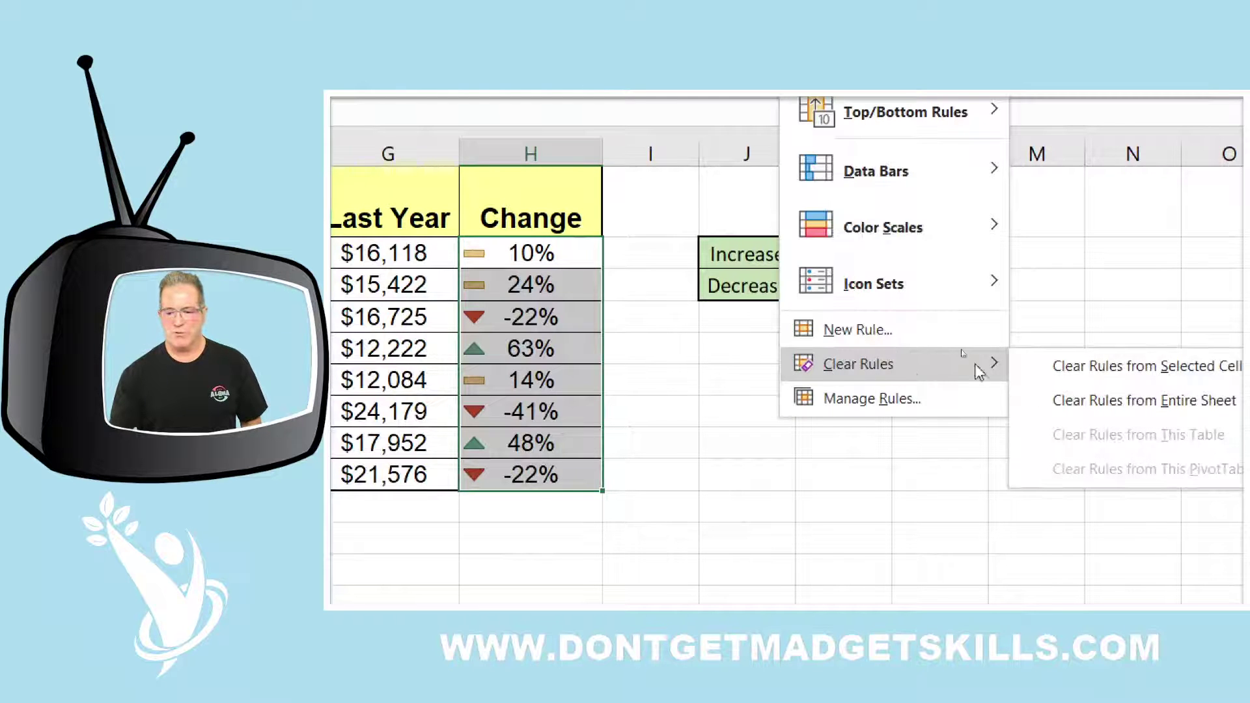
left_click(1131, 365)
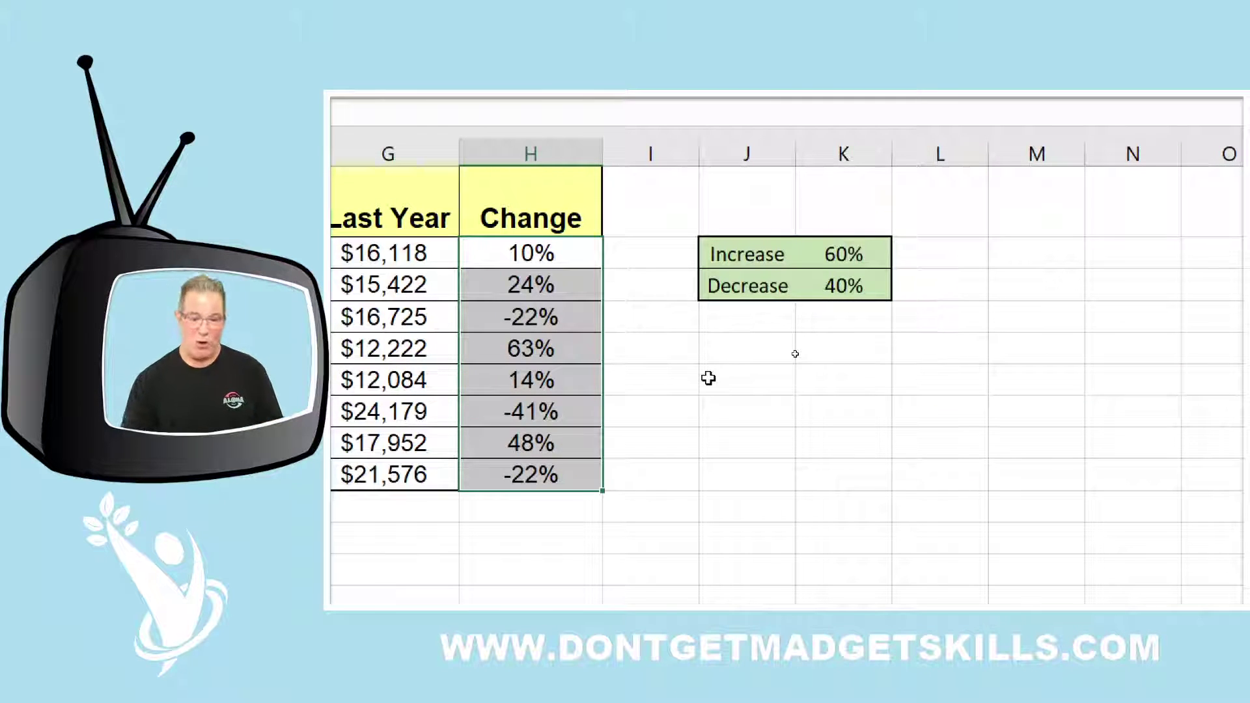
key("ctrl+z")
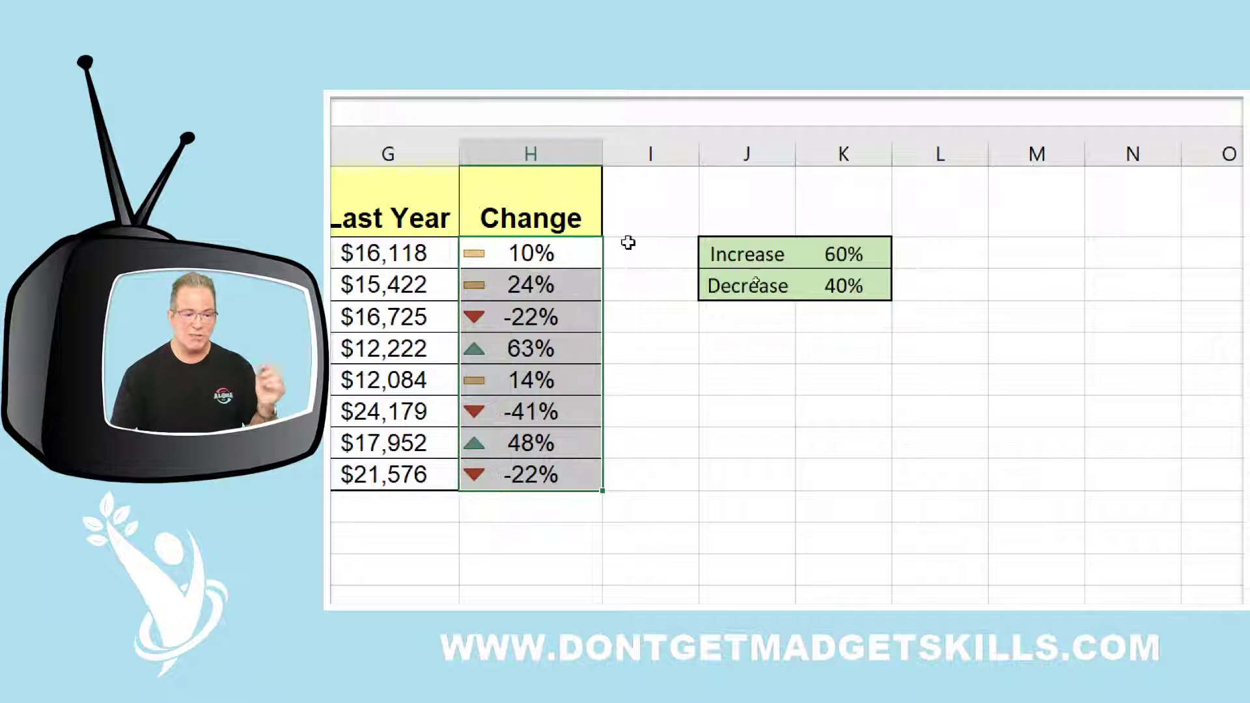
Clear the triangle icon set rule from the selected Change cells H2:H9 only.
left_click(831, 174)
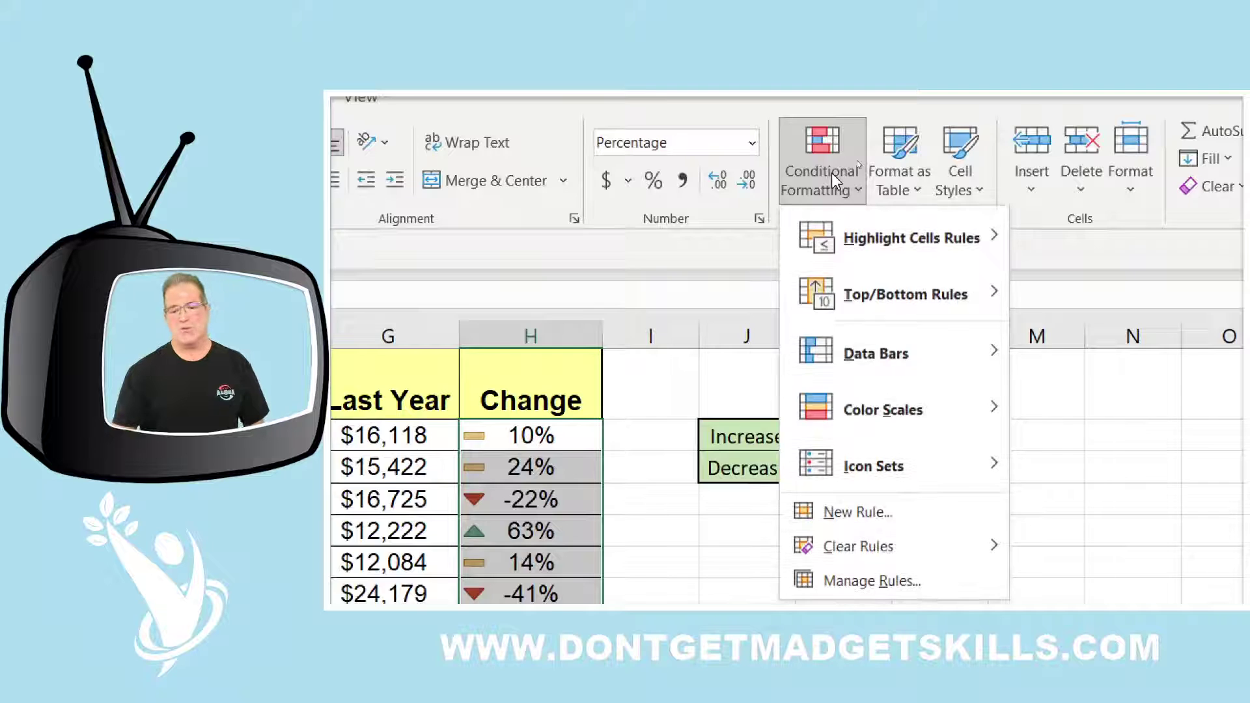
mouse_move(944, 550)
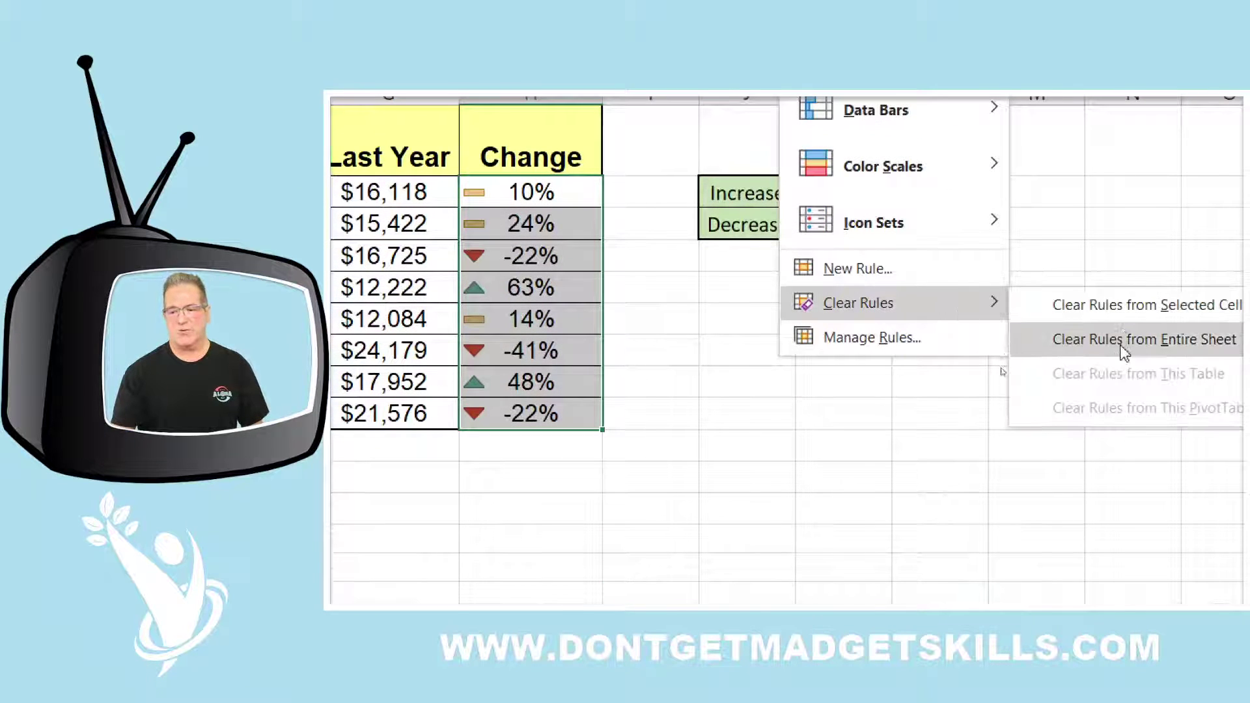
left_click(1126, 303)
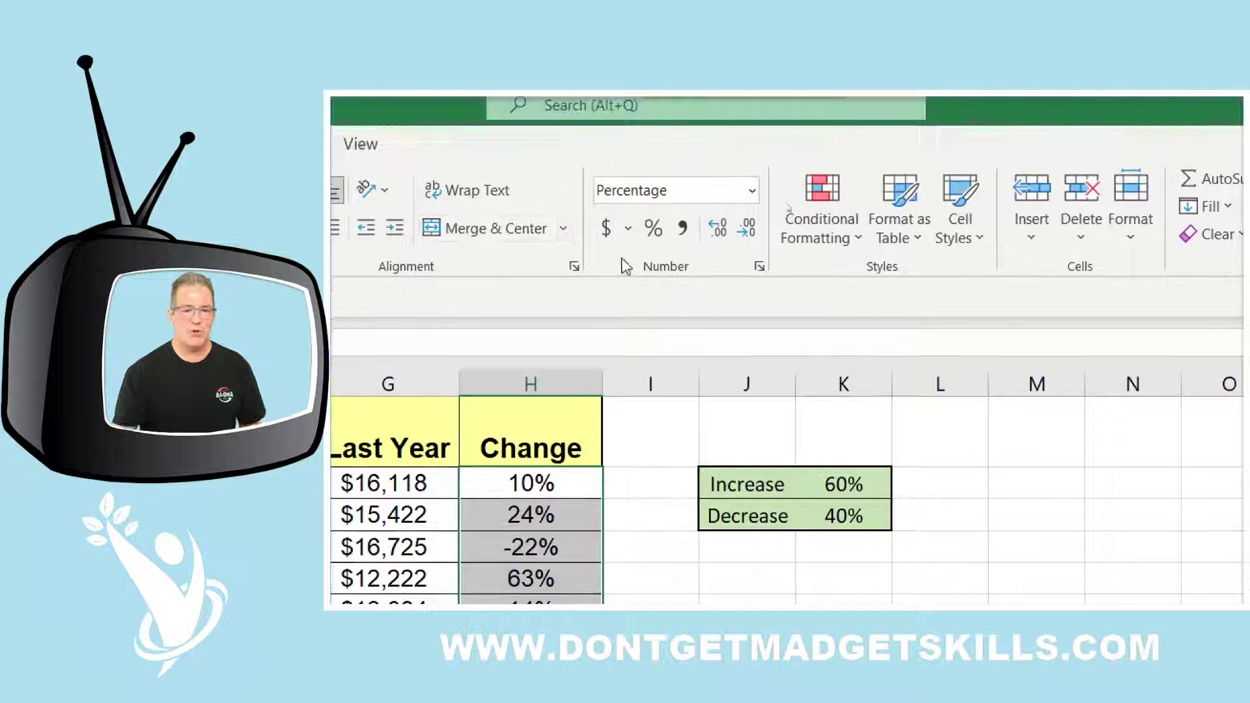
Start a new formatting rule for H2:H9 with the Icon Sets format style and the red triangle, yellow dash and green triangle icon style.
left_click(837, 229)
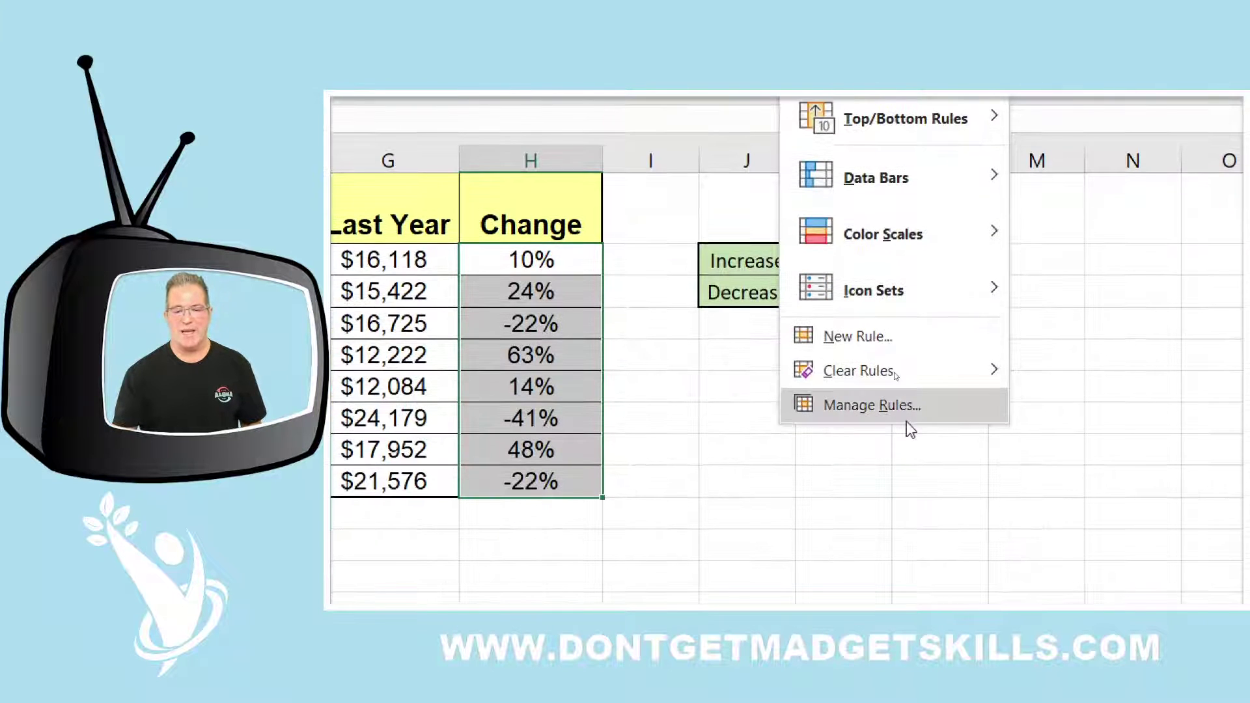
mouse_move(899, 303)
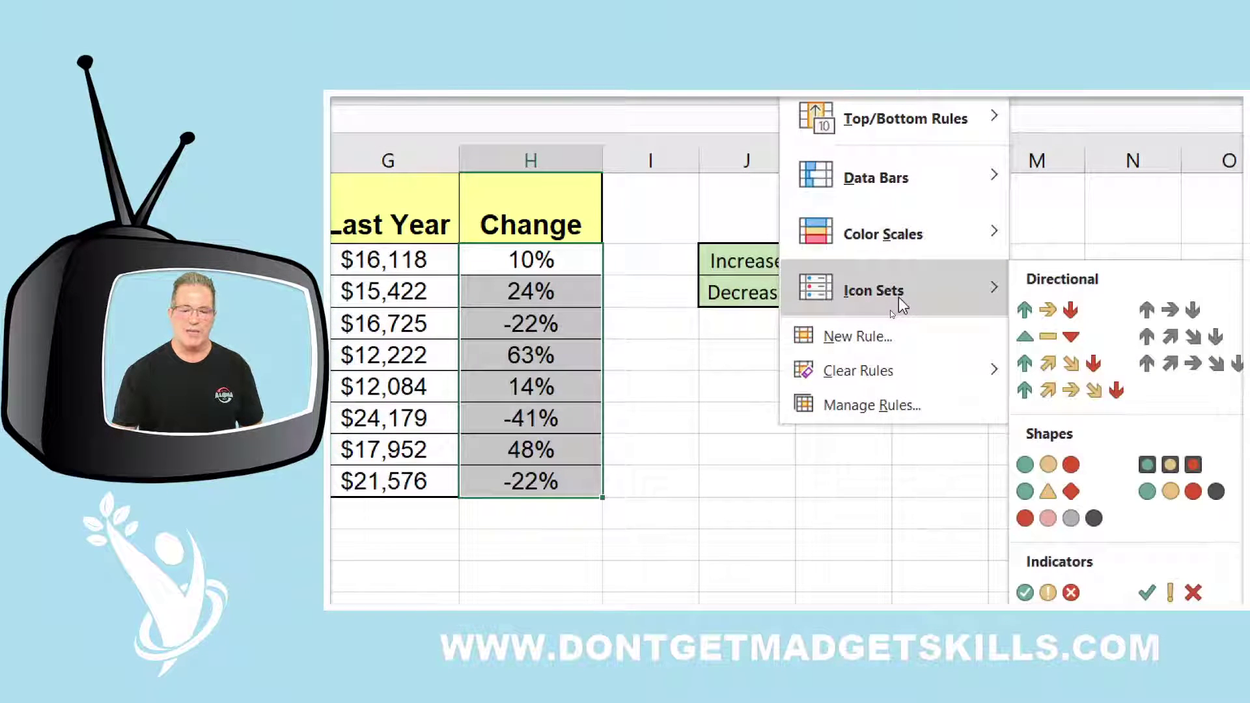
left_click(885, 351)
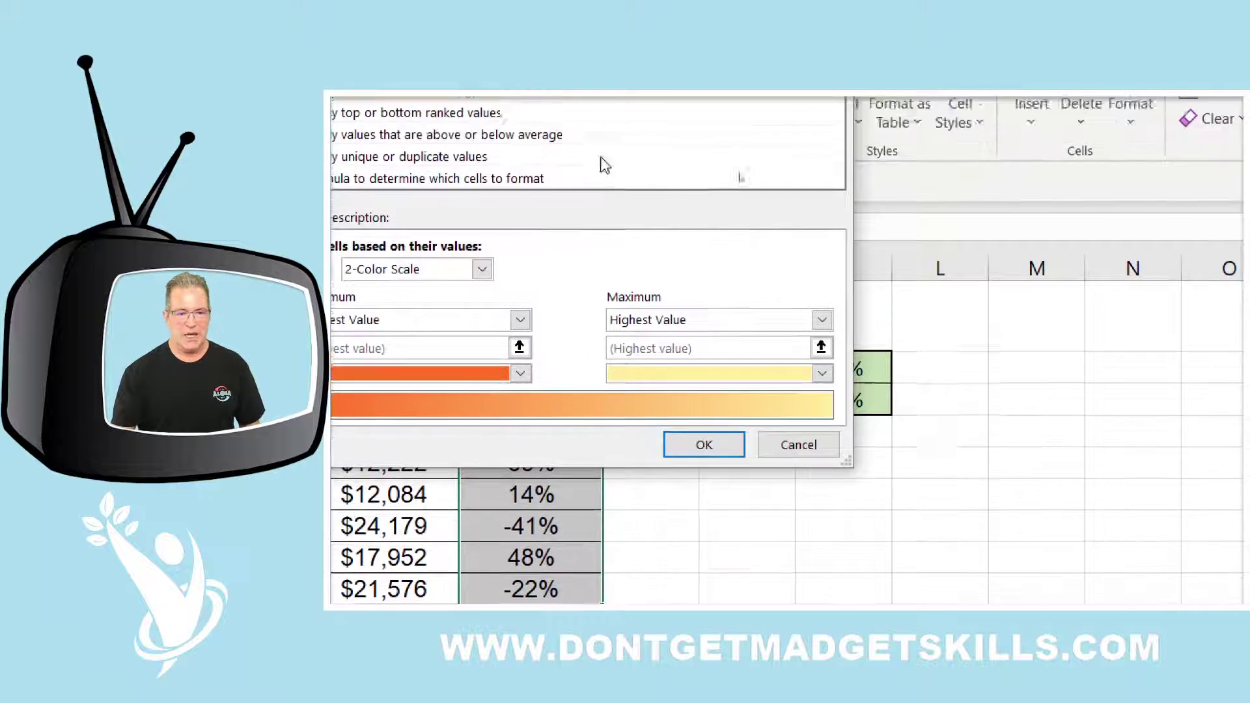
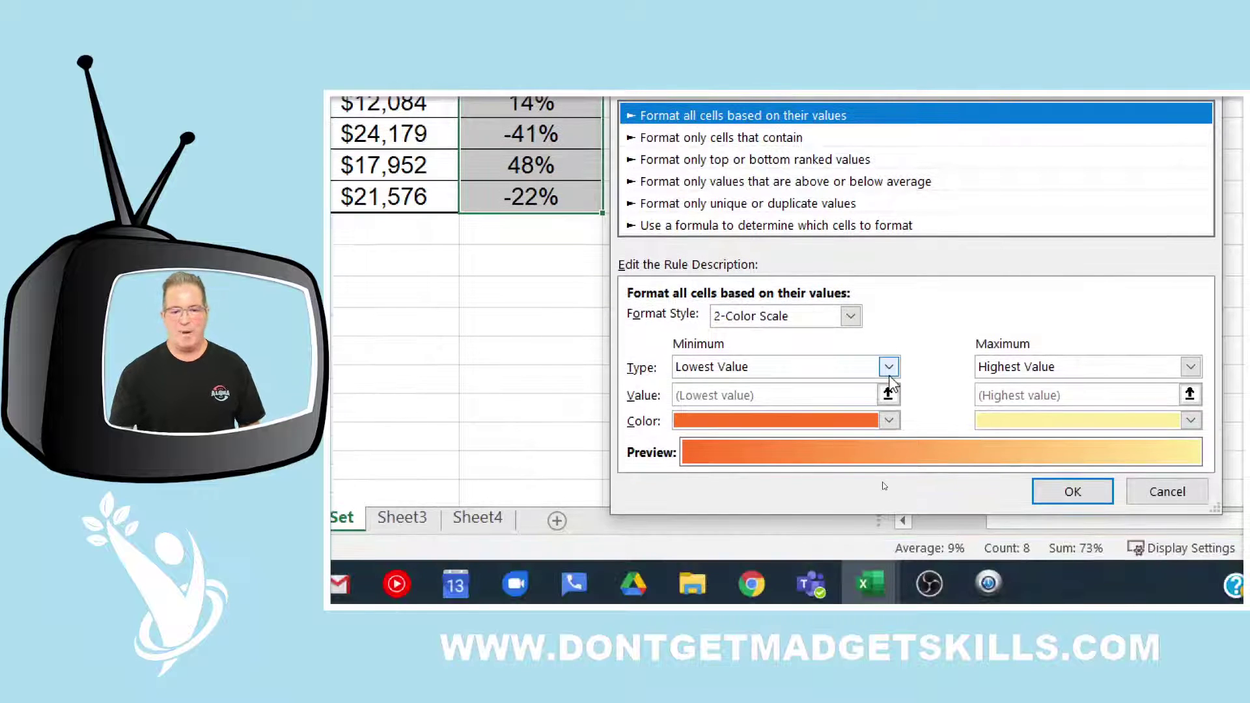
left_click(851, 317)
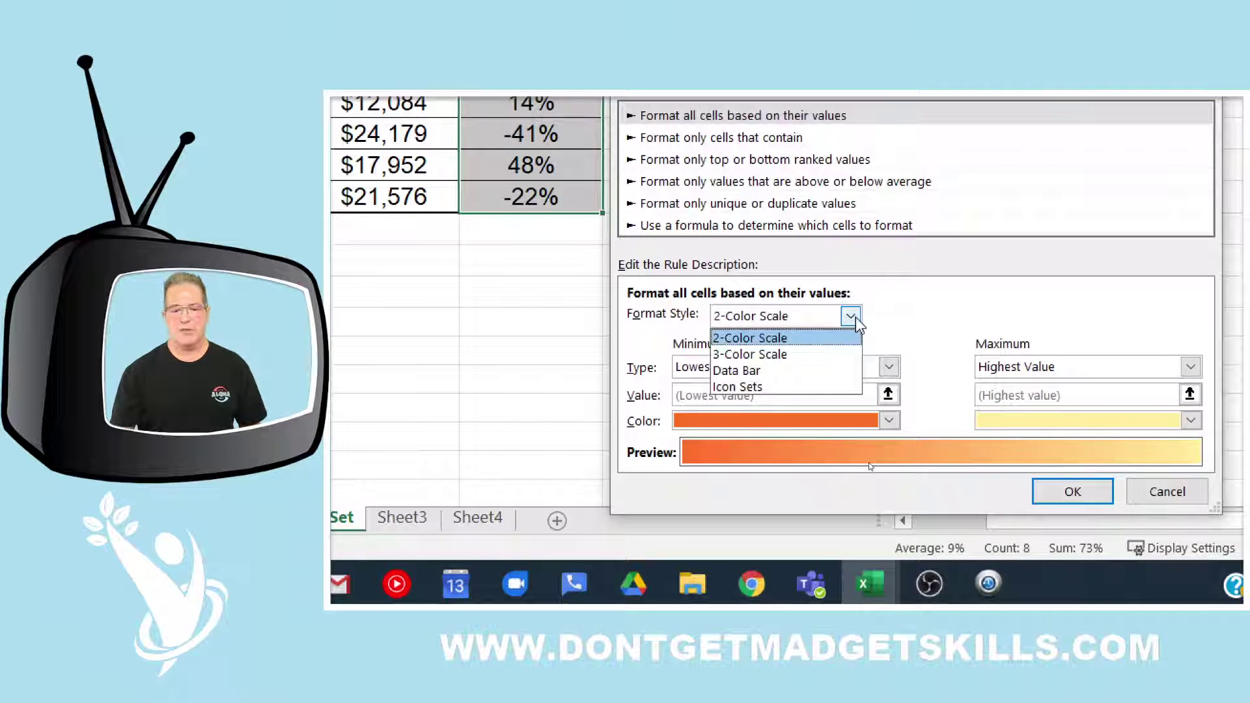
left_click(750, 386)
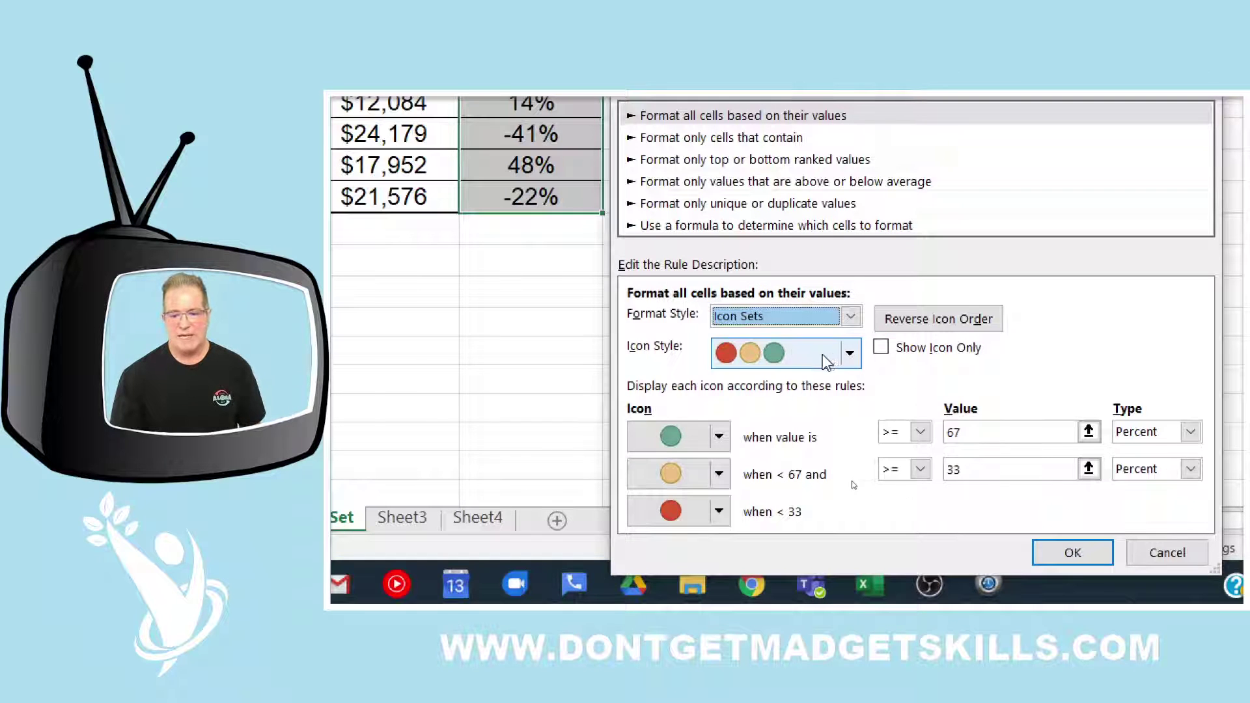
left_click(849, 356)
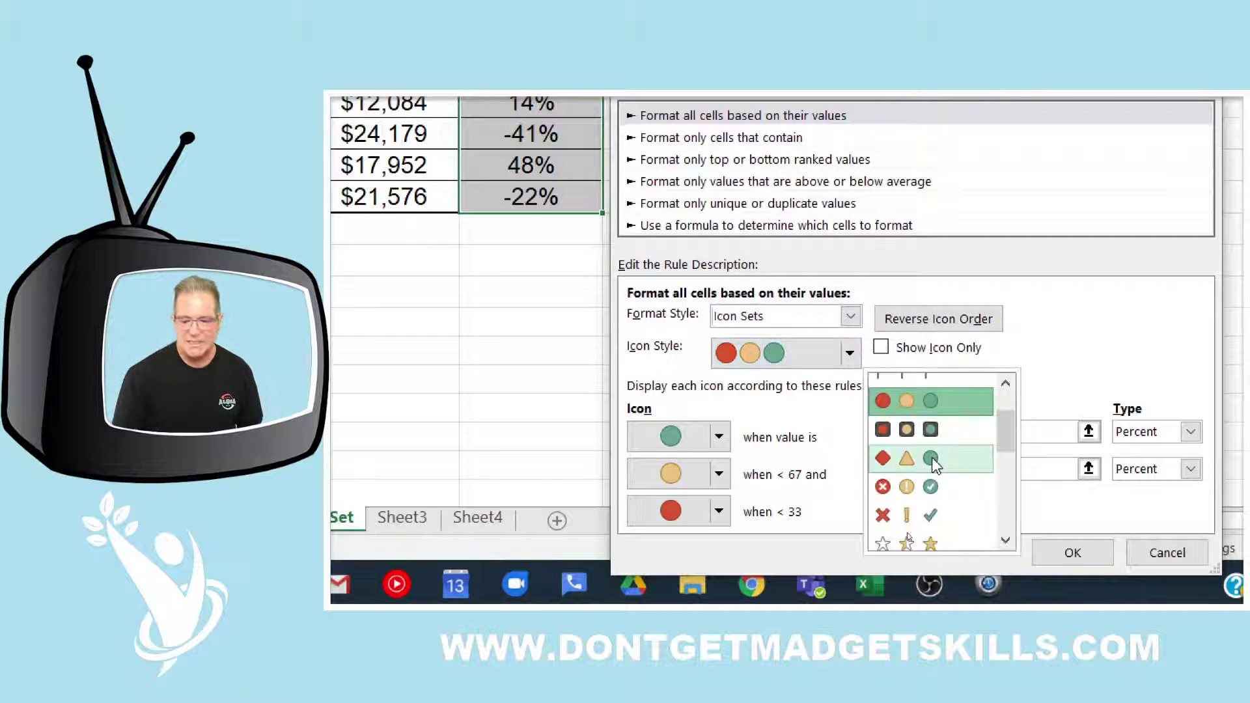
scroll(936, 463, "down", 3)
left_click(940, 431)
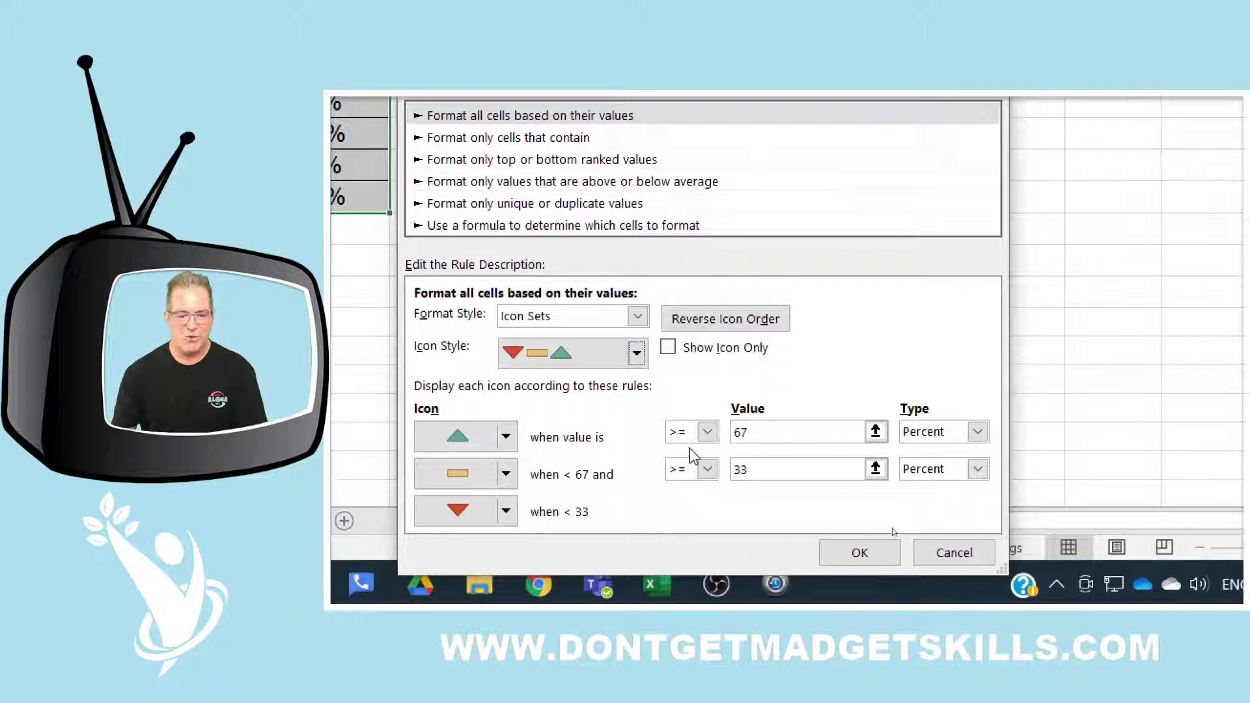
Set the green triangle's rule to type Number with a value of =$K$2, the Increase percentage cell.
double_click(767, 431)
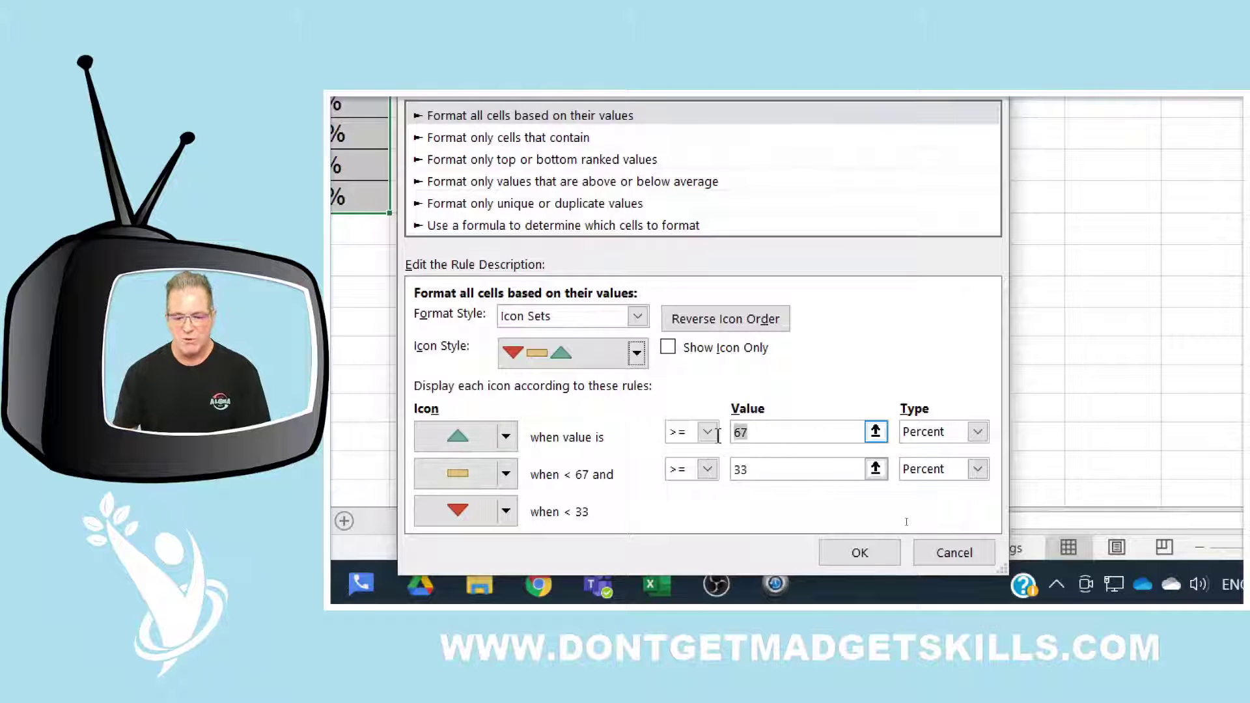
key("Delete")
left_click(976, 432)
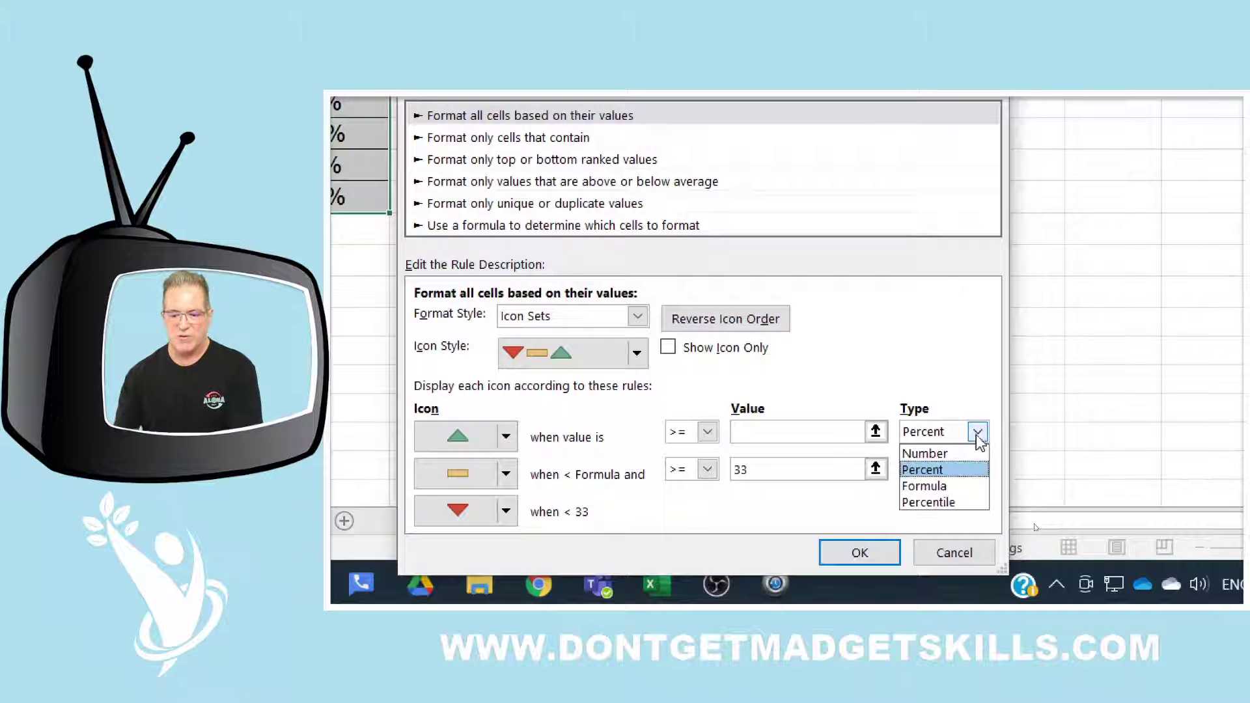
left_click(958, 456)
left_click(788, 432)
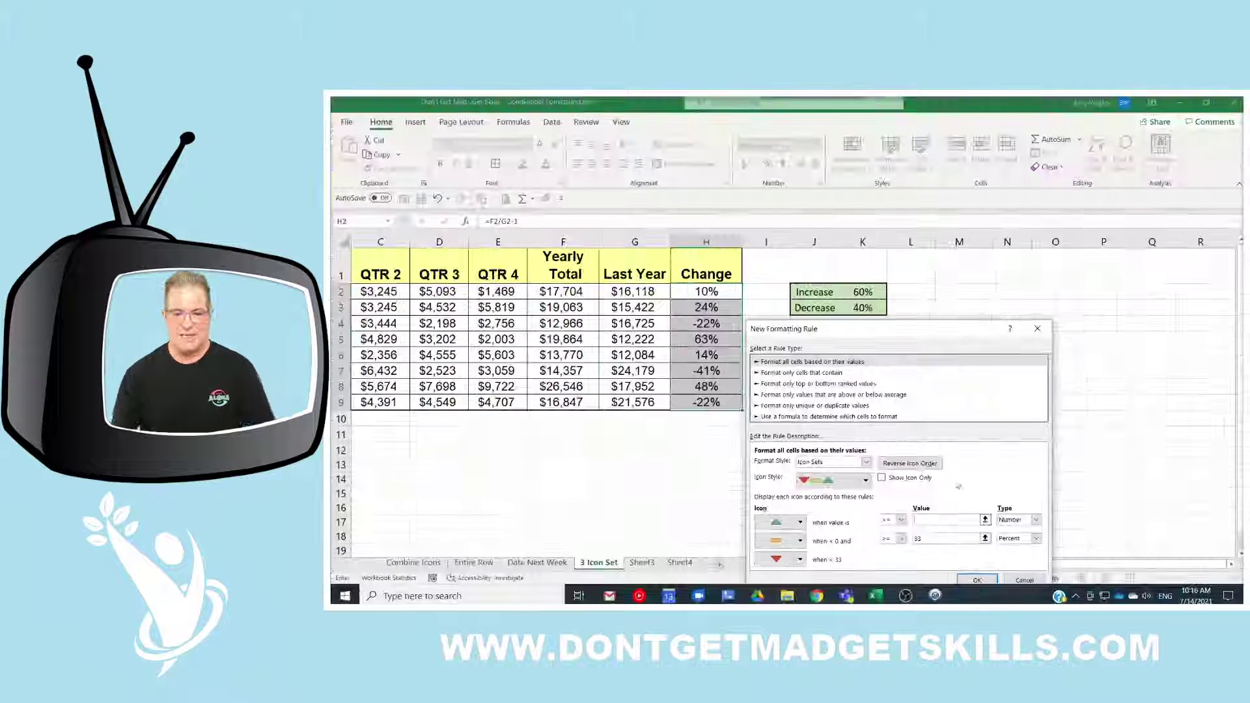
left_click(870, 294)
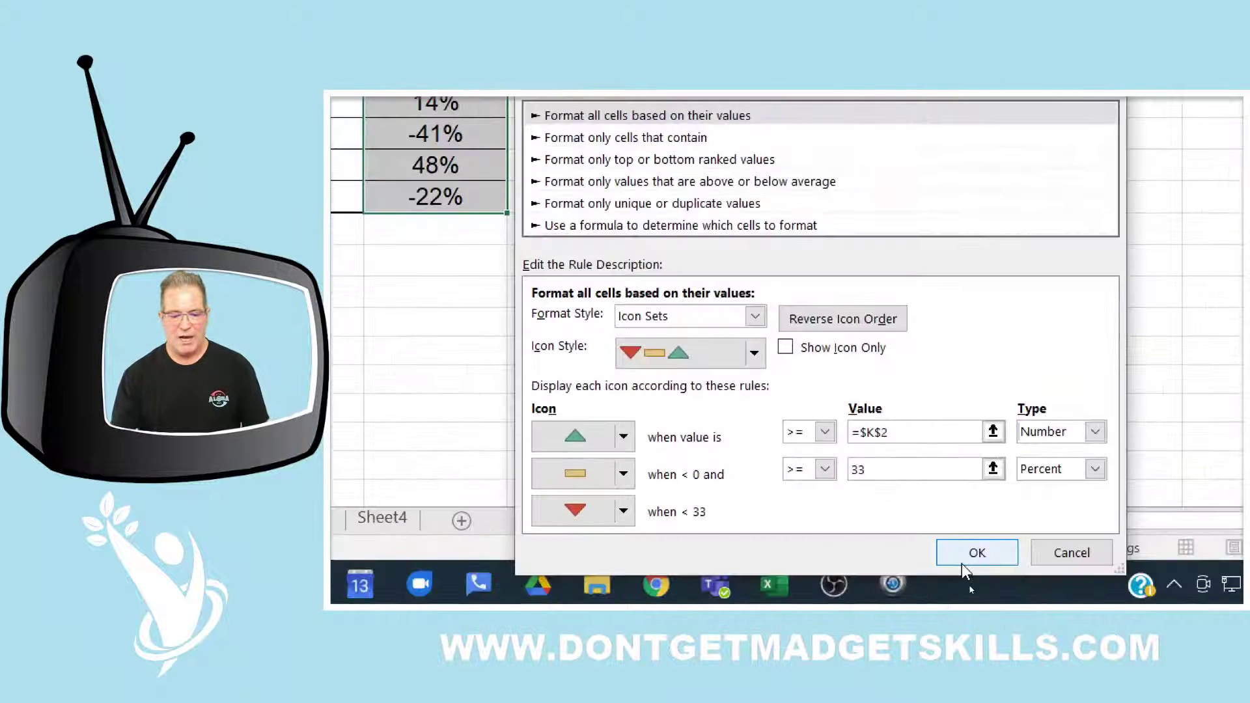
Replace the yellow dash with No Cell Icon and enter =$K$3, the Decrease percentage cell, as that rule's value.
left_click(622, 533)
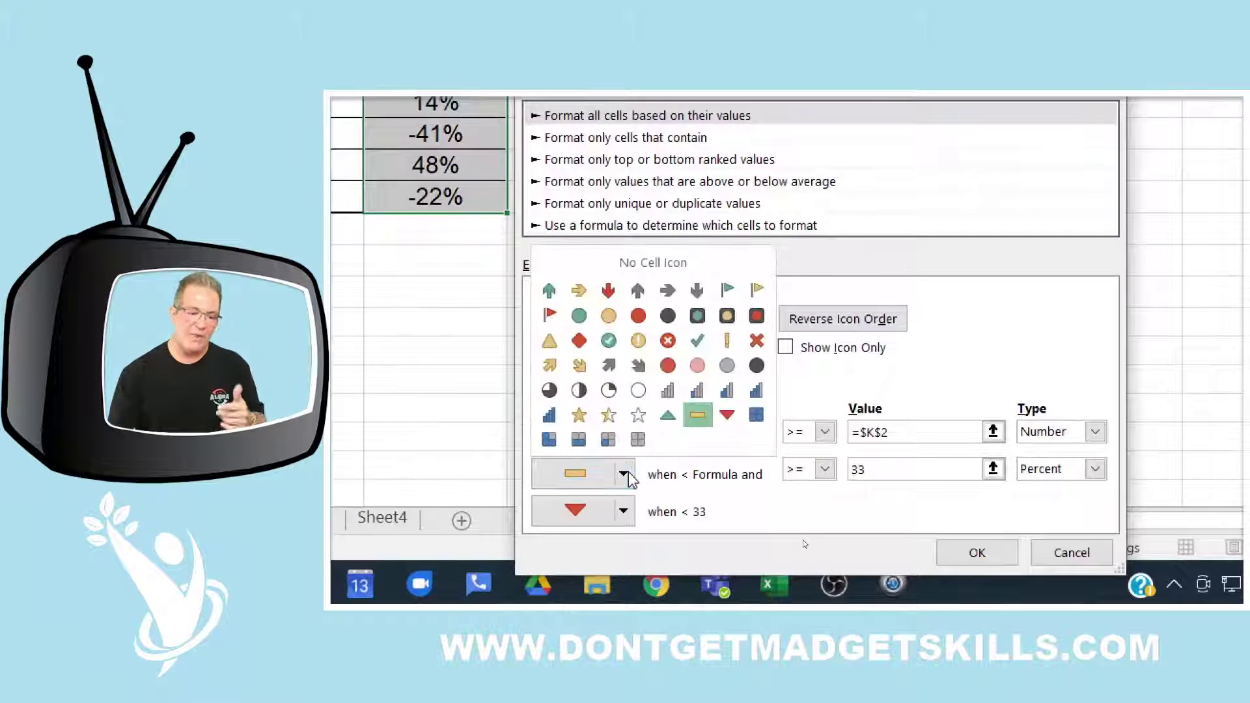
left_click(650, 264)
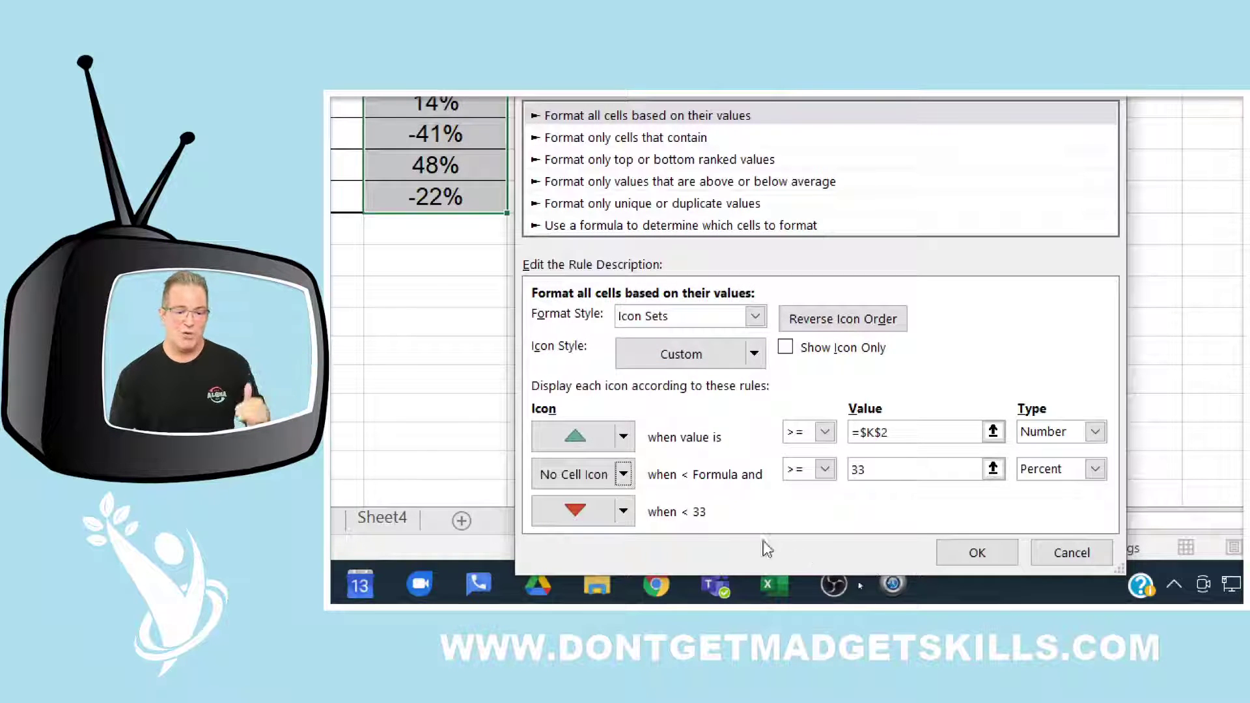
double_click(856, 469)
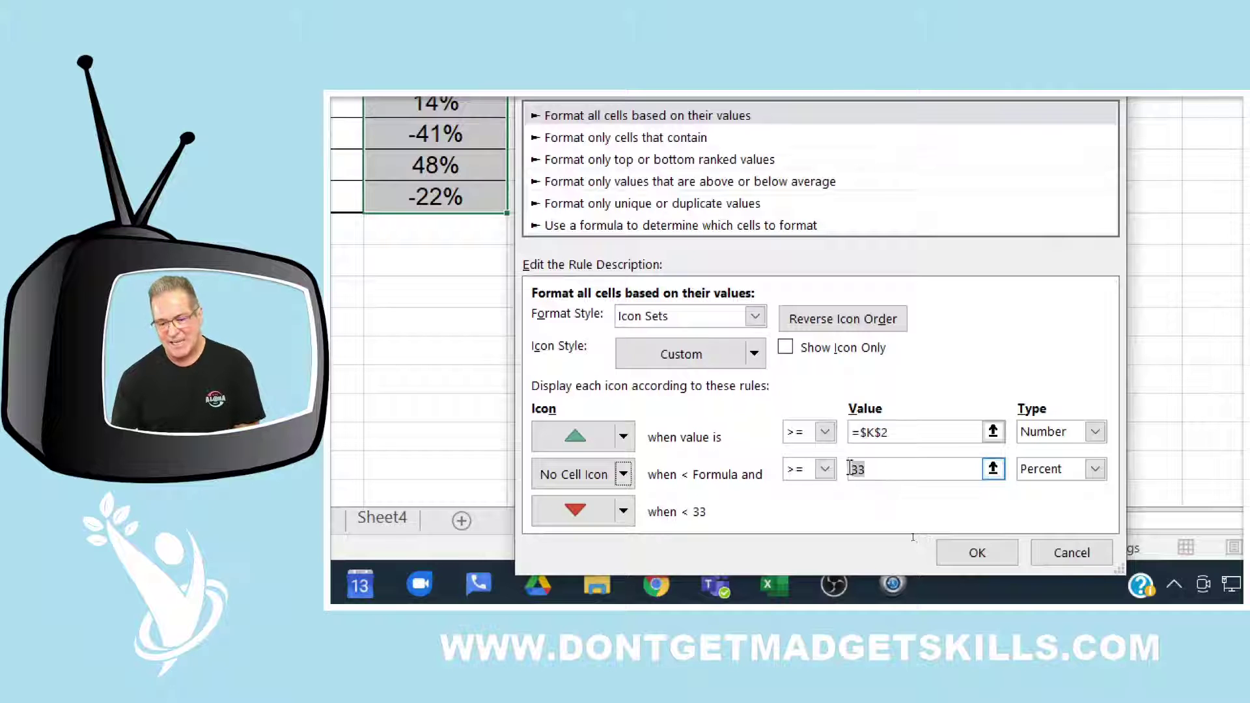
key("BackSpace")
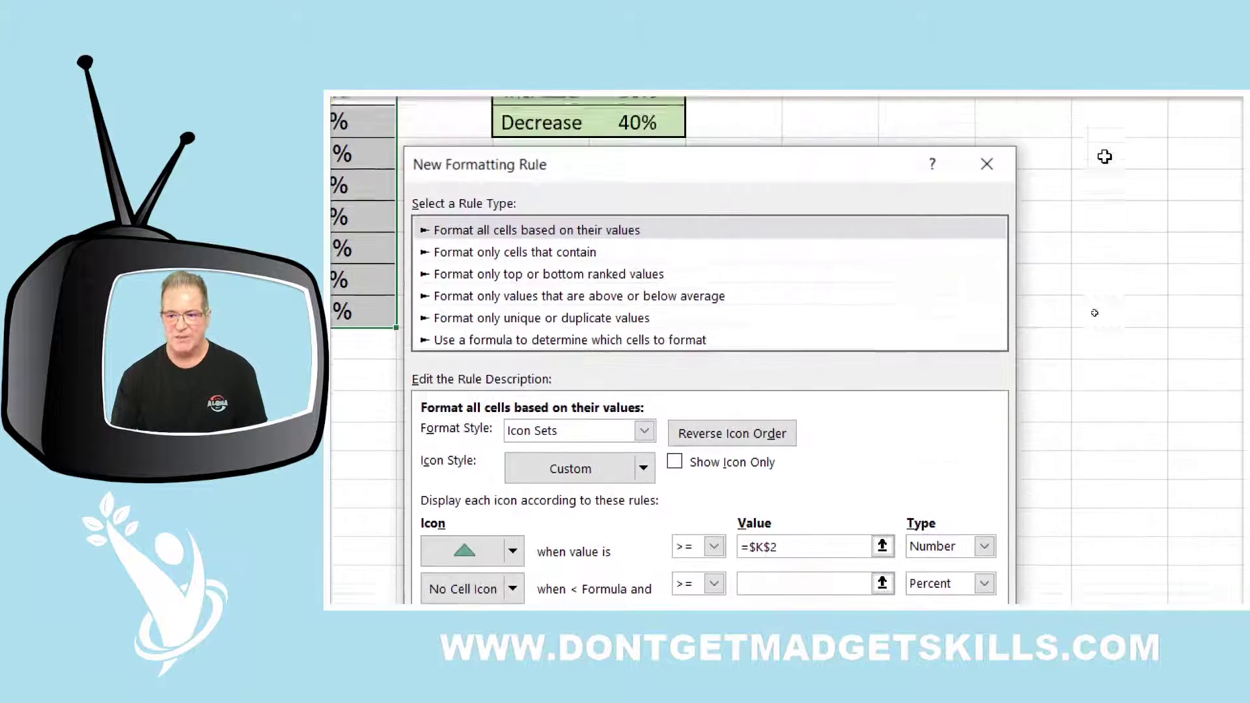
left_click(646, 111)
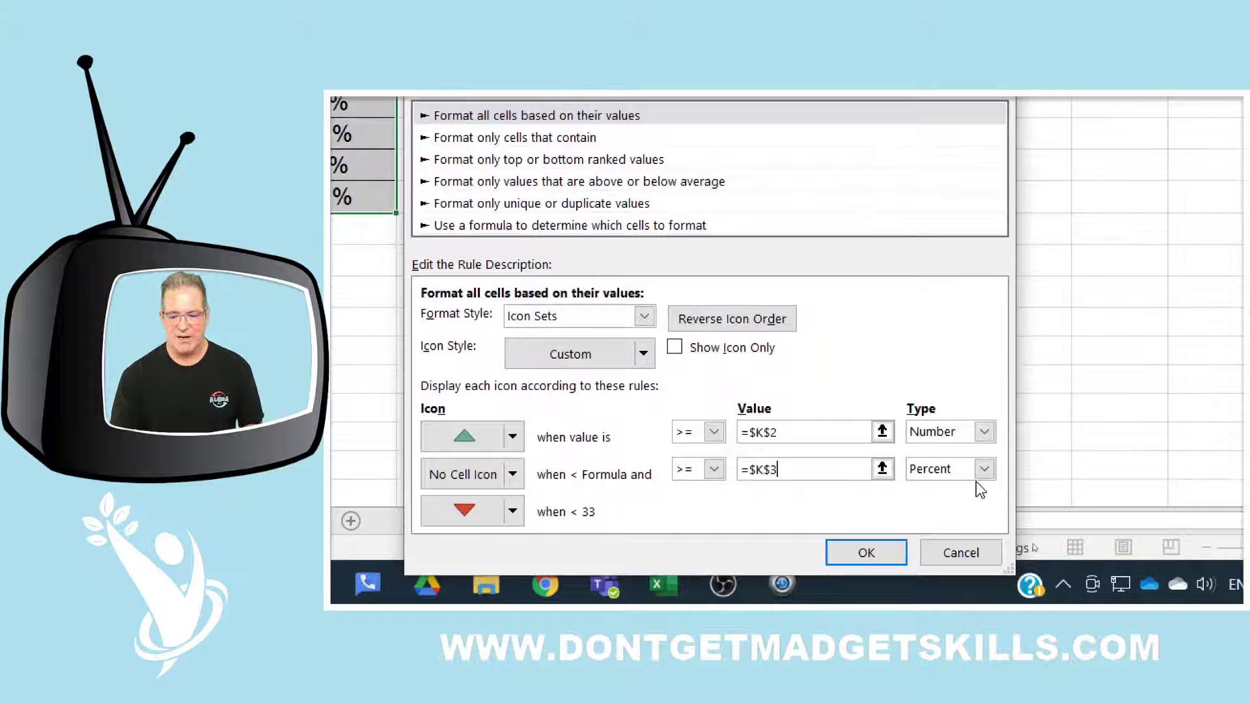
Change the No Cell Icon rule's type to Number and create the icon set rule for H2:H9.
left_click(981, 470)
left_click(942, 489)
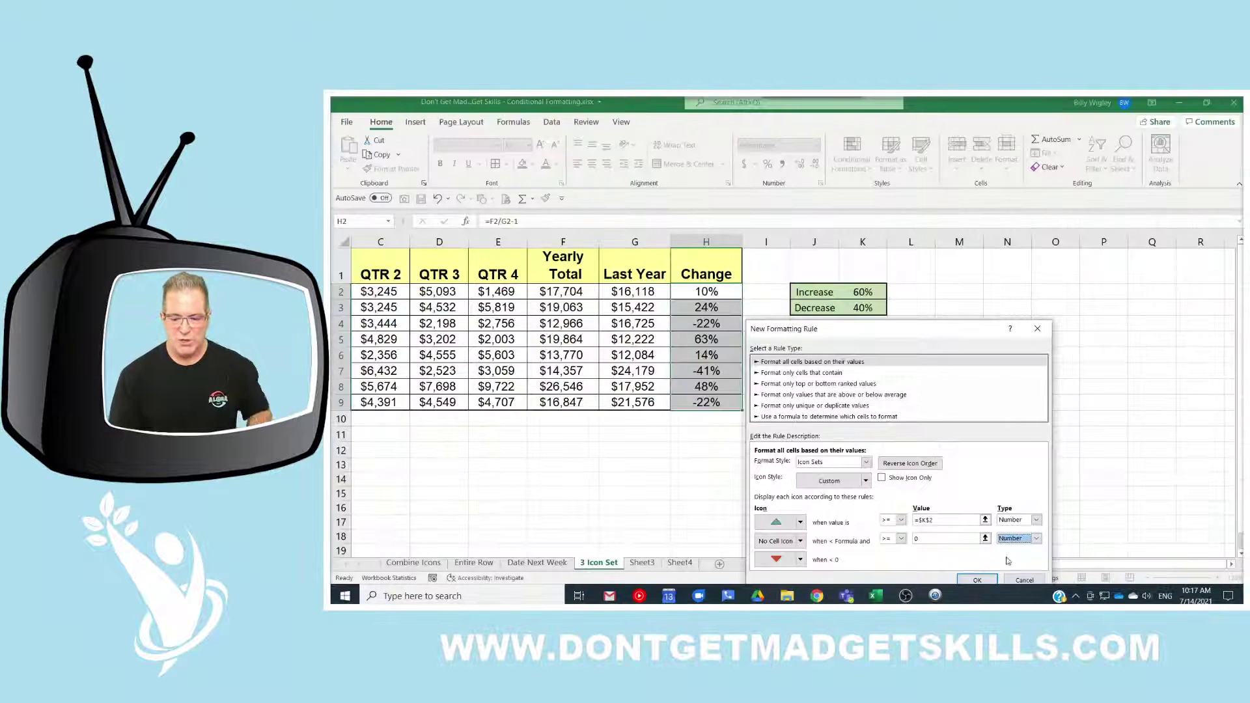
left_click(980, 580)
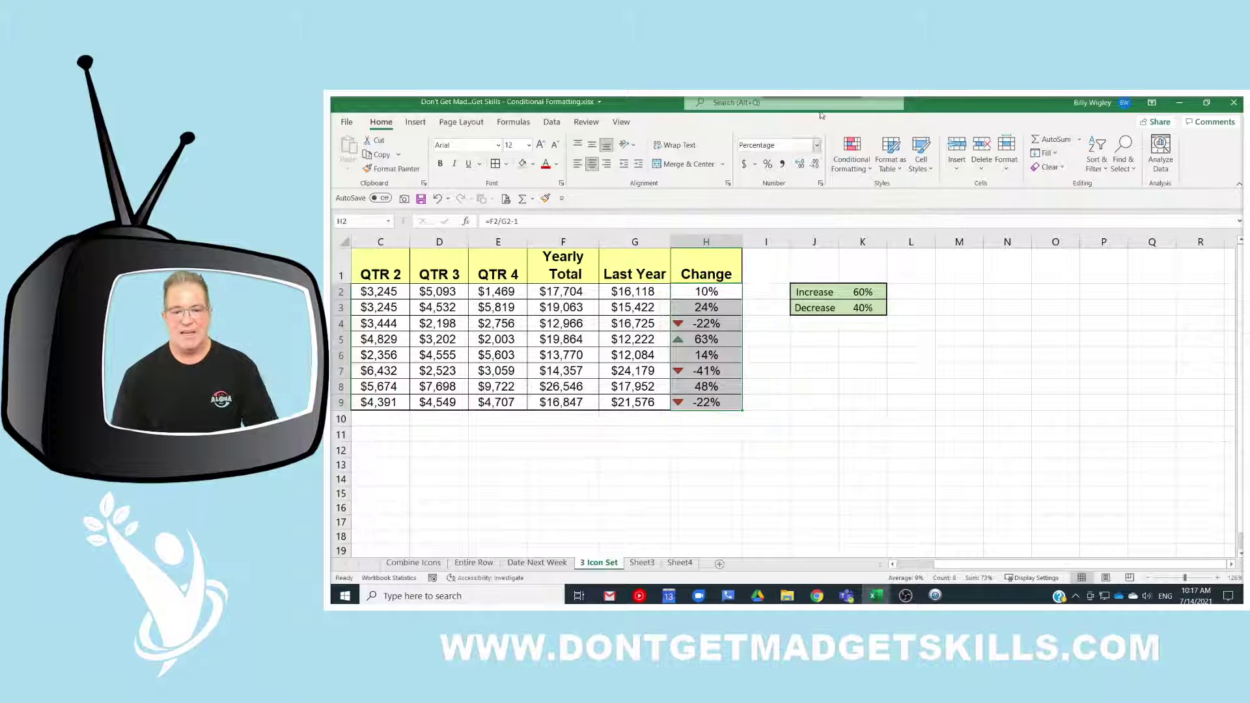
Open the Conditional Formatting Rules Manager, check the available rule scopes for the current selection, and select the Icon Set rule.
left_click(852, 156)
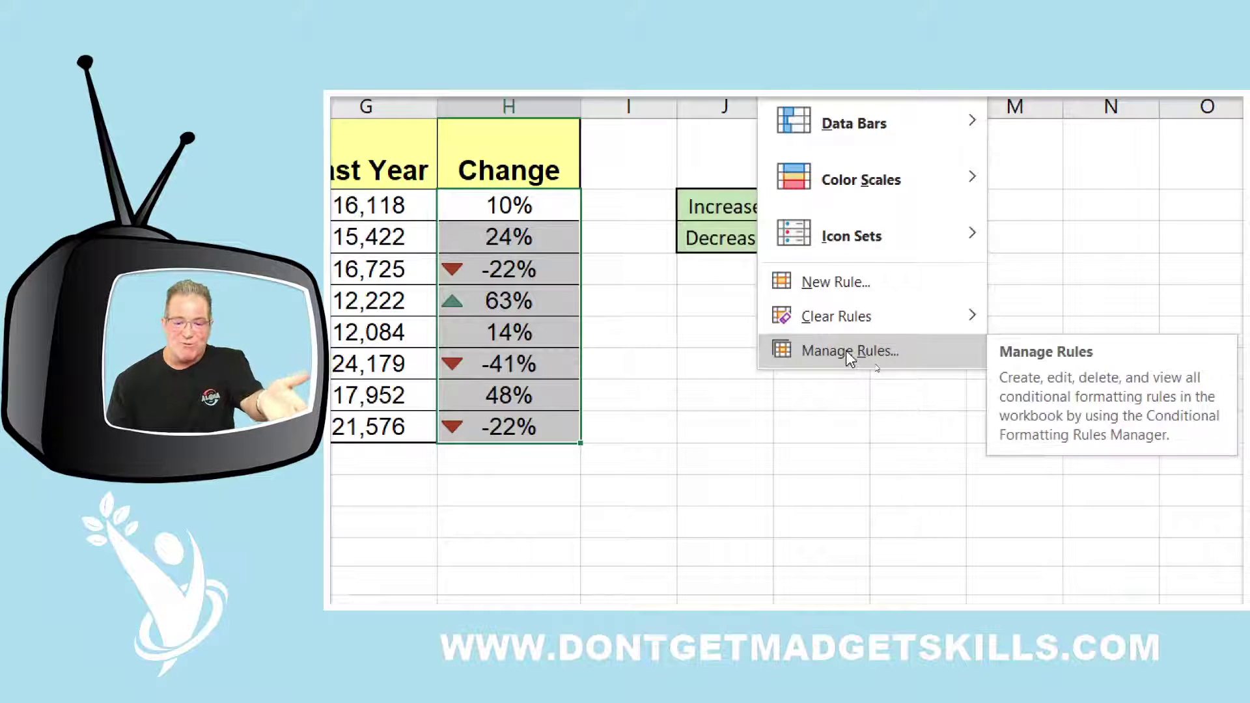
left_click(846, 351)
left_click_drag(766, 391, 956, 164)
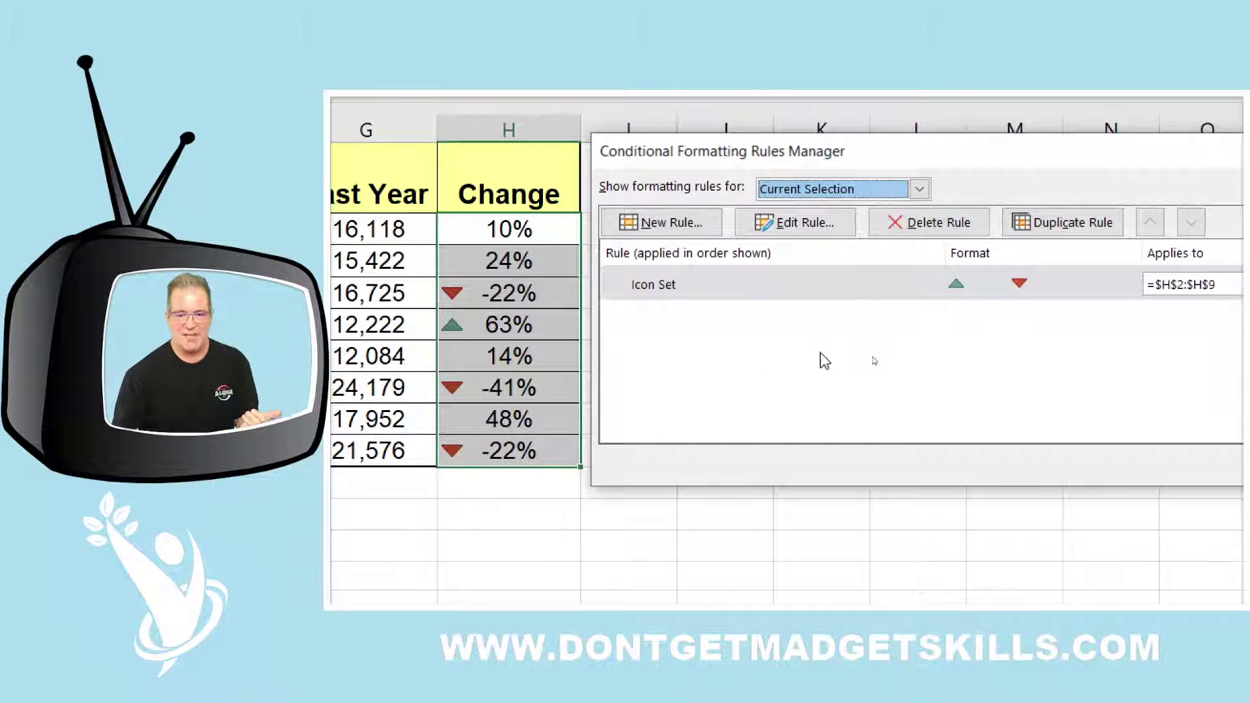
left_click(919, 190)
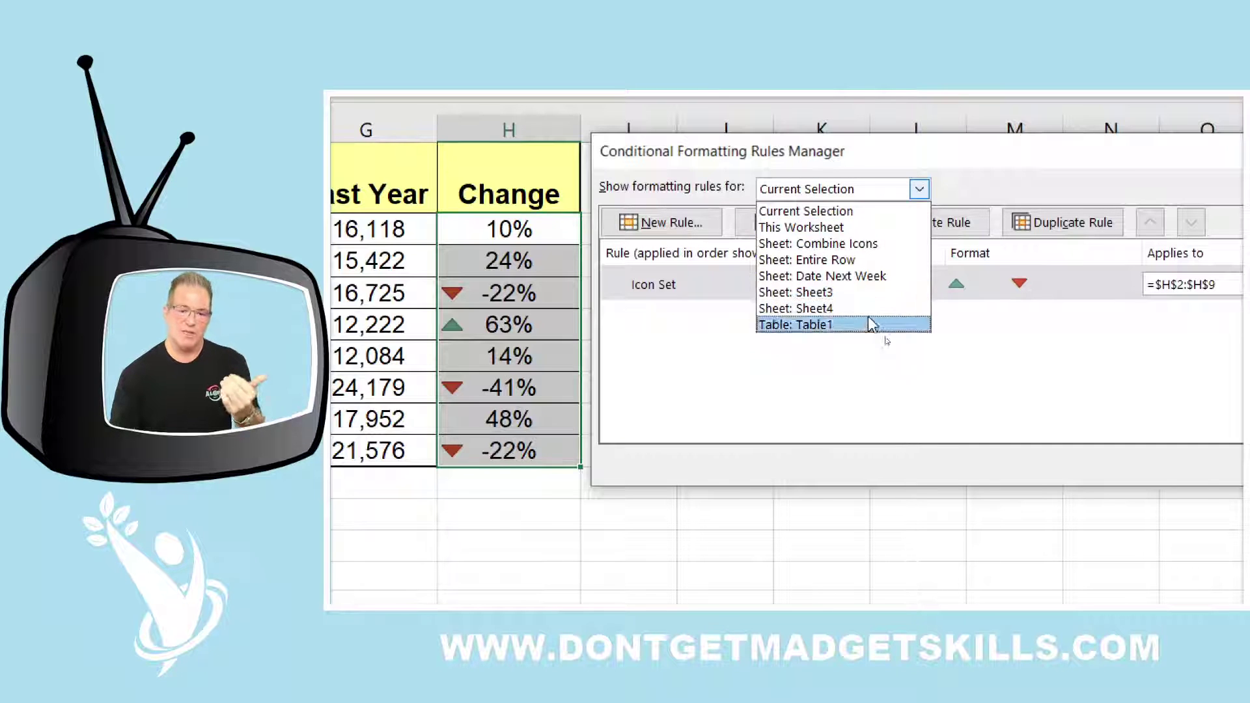
left_click(876, 189)
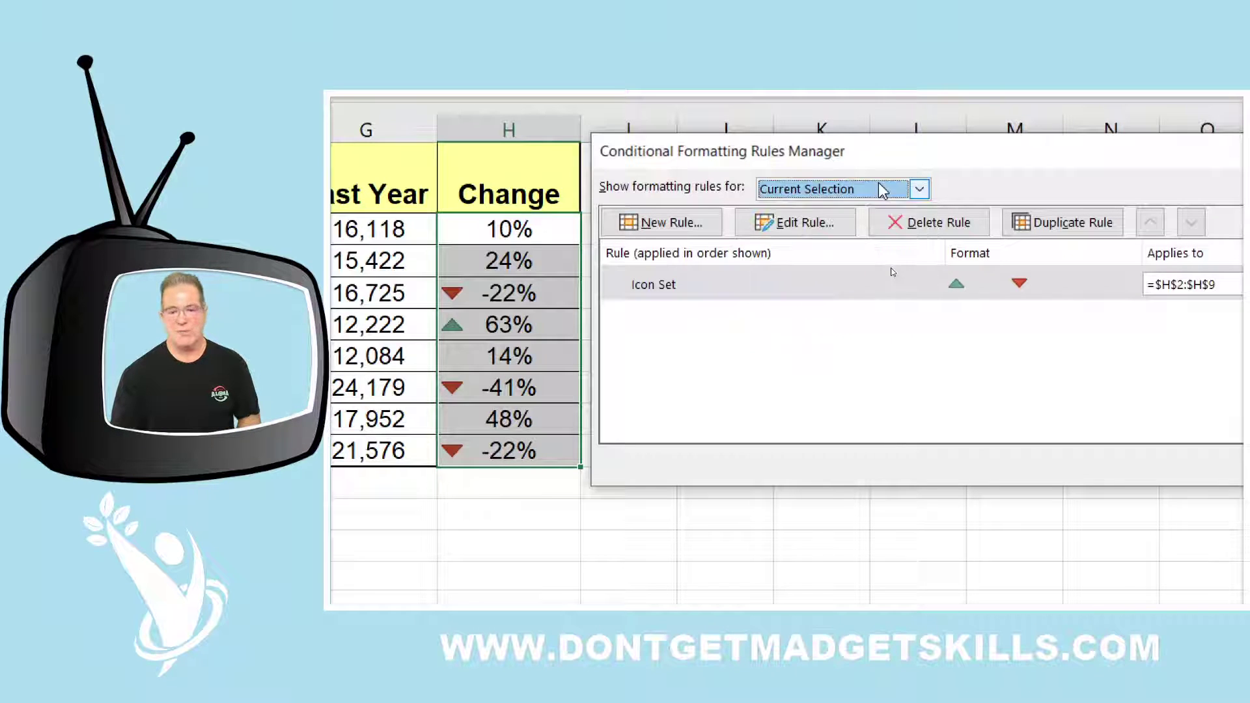
left_click(745, 283)
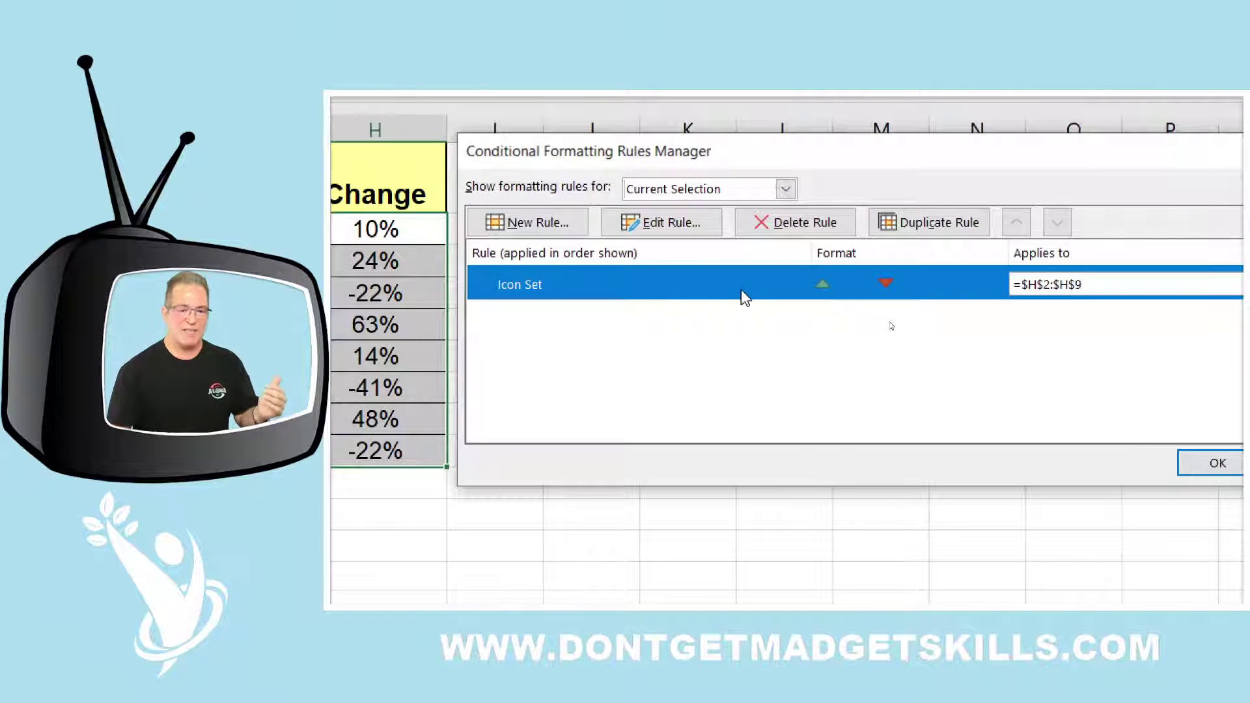
Edit the Icon Set rule for H2:H9 to show icons only and apply the change.
left_click(691, 225)
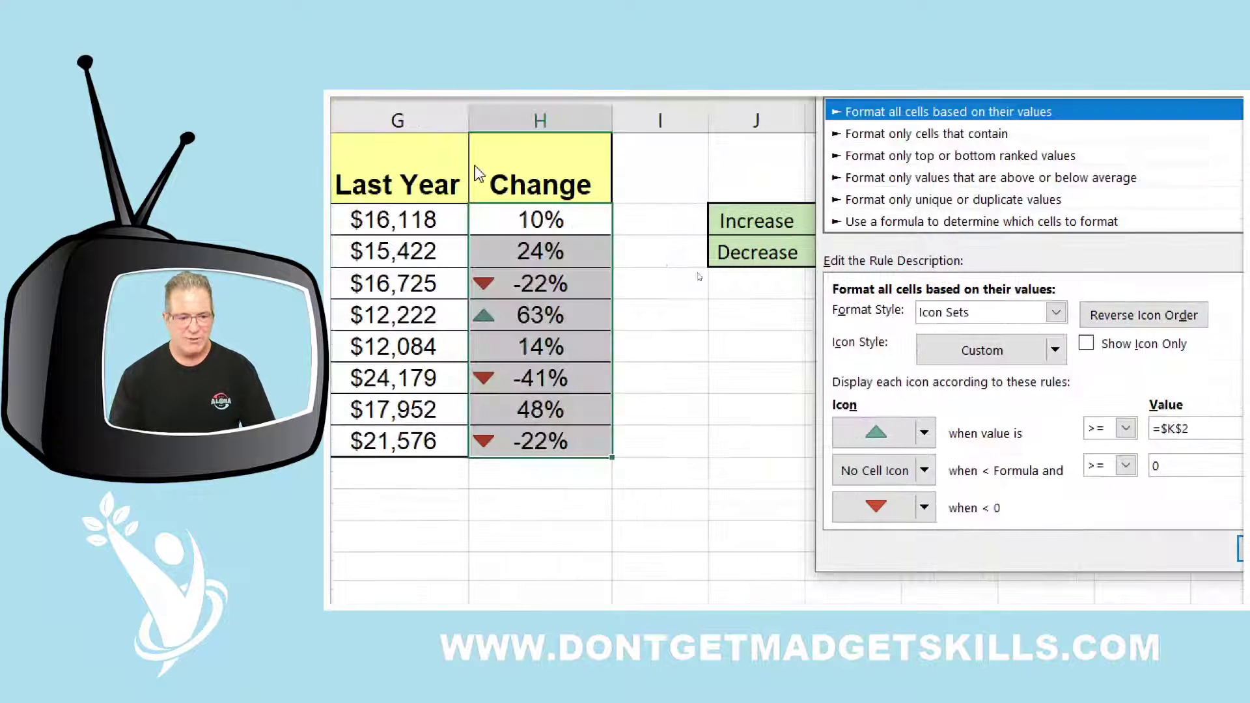
left_click(1085, 343)
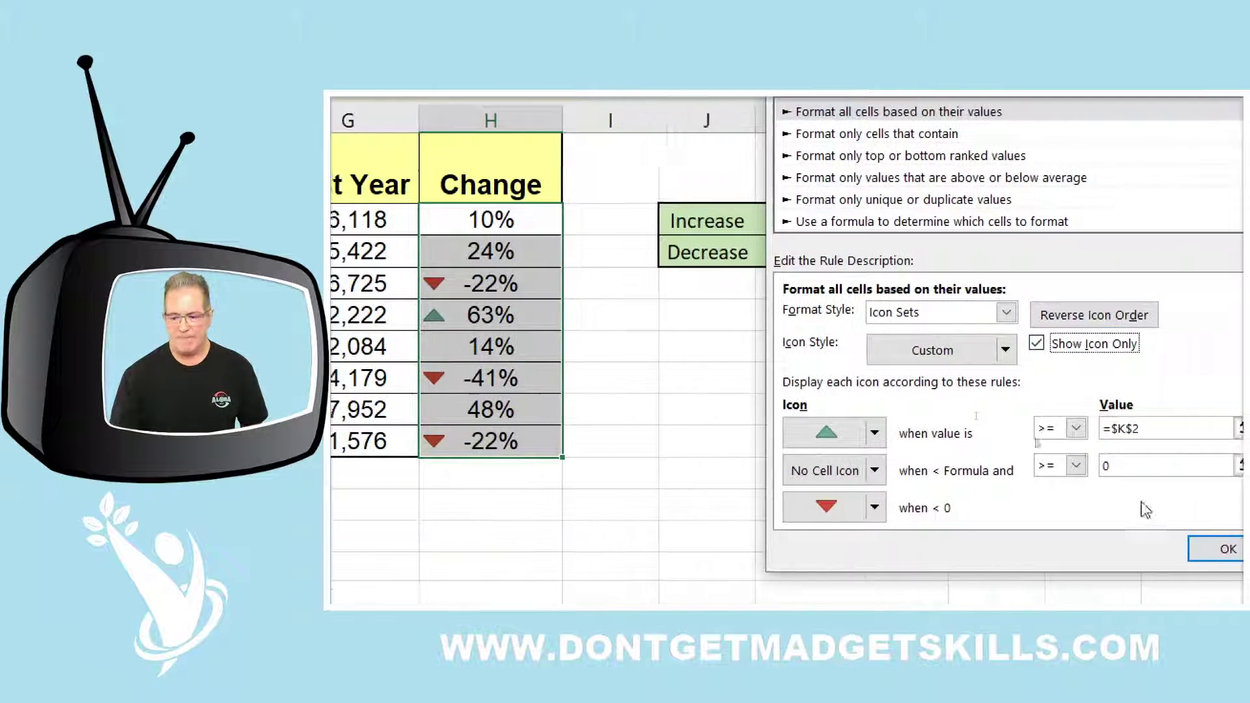
left_click(1136, 546)
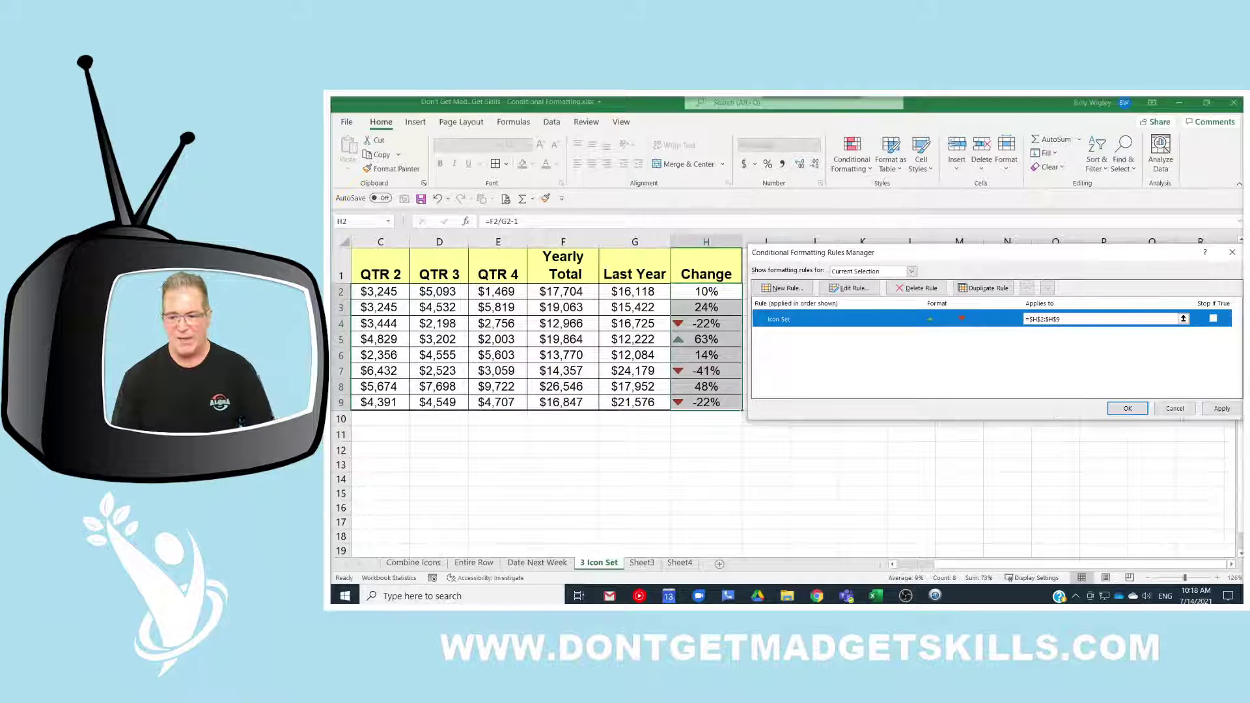
left_click(1218, 410)
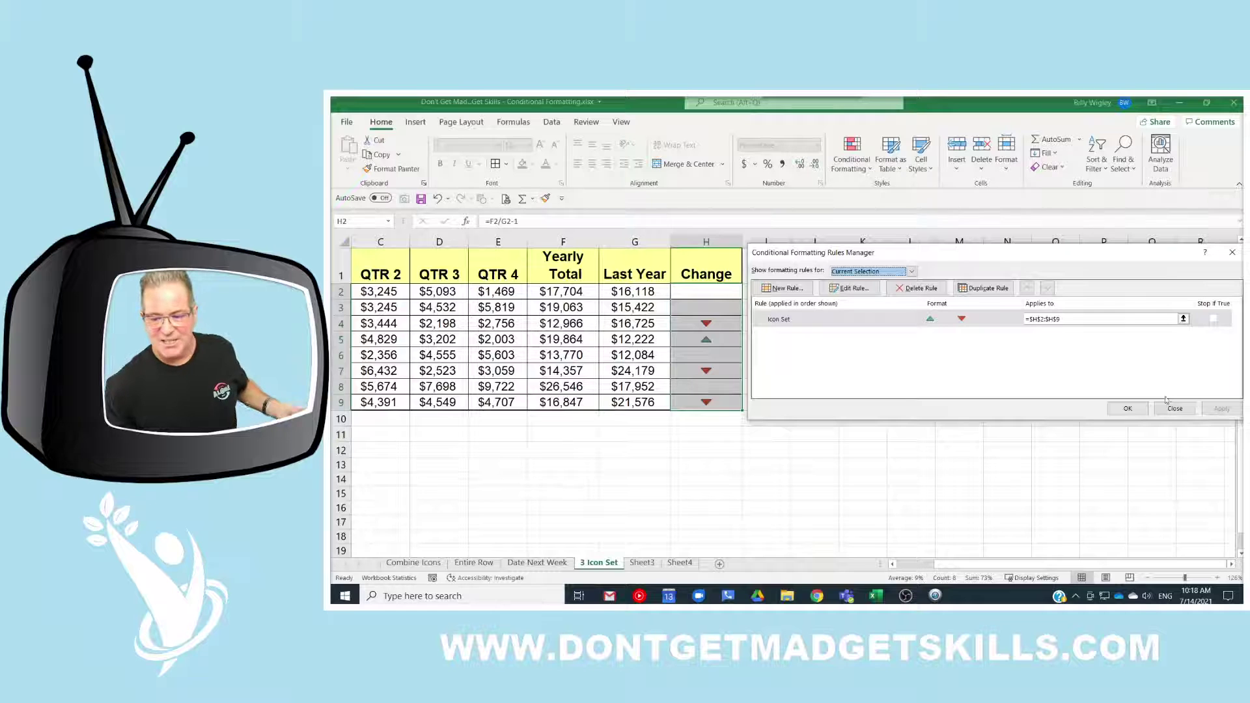
left_click(1128, 409)
Set the Increase percentage in K2 to 20%.
left_click(869, 293)
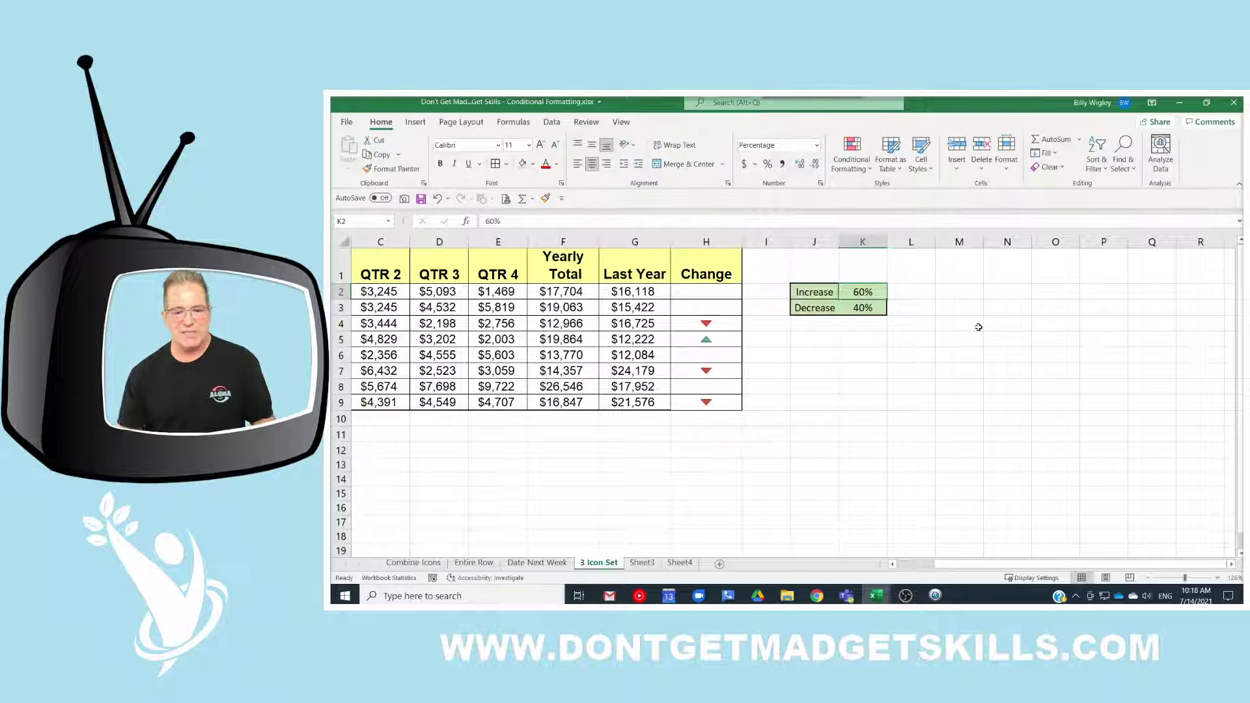
left_click_drag(1029, 564, 958, 565)
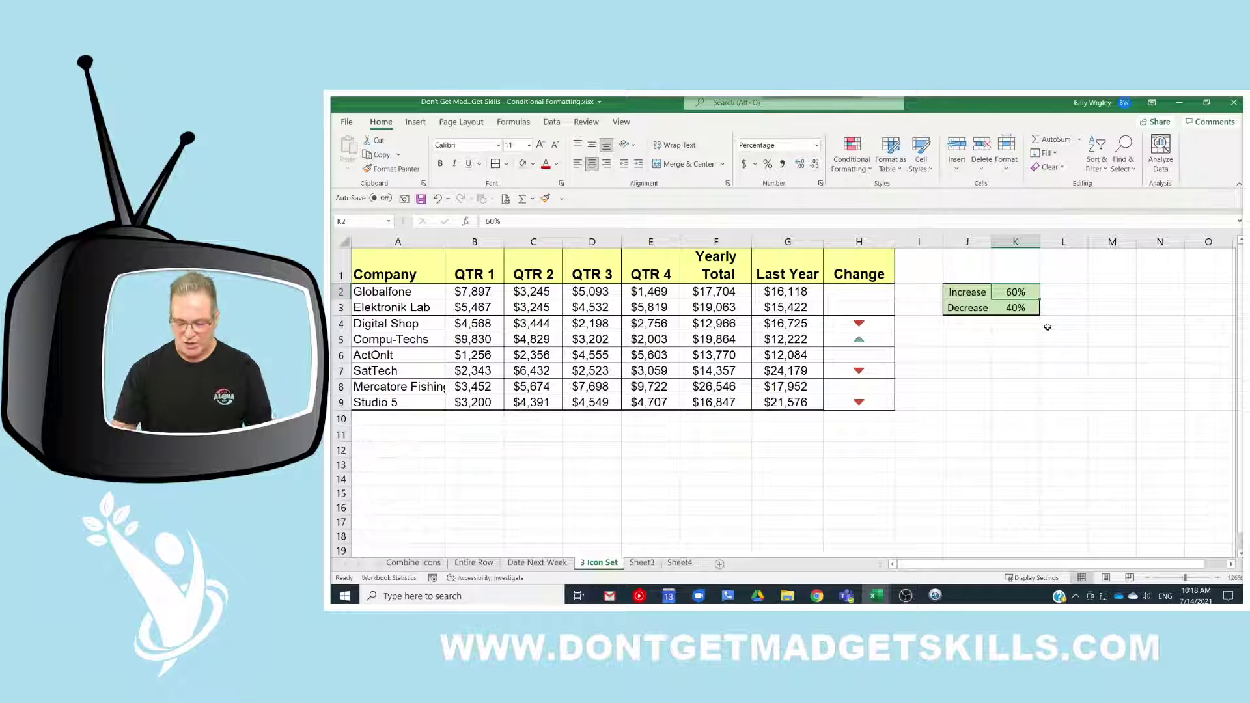
type("20")
key("Return")
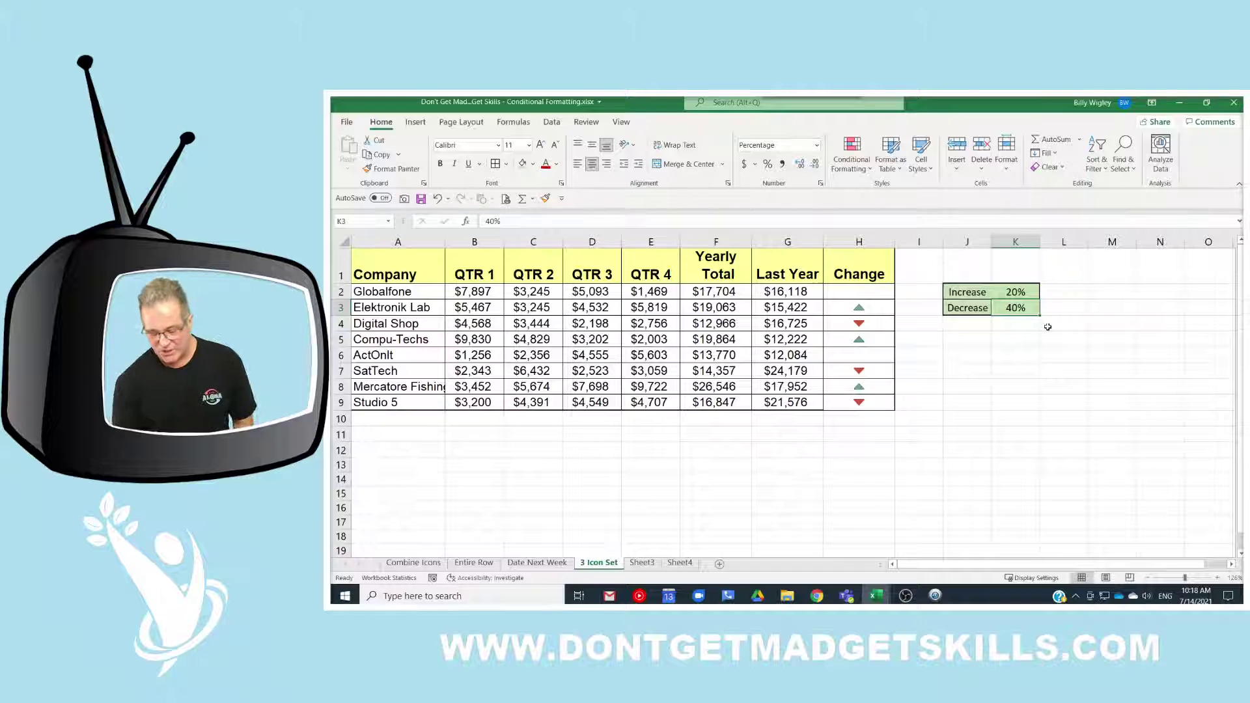
Try 60% as the Decrease percentage in K3 and replace it with 10%.
type("60")
key("Return")
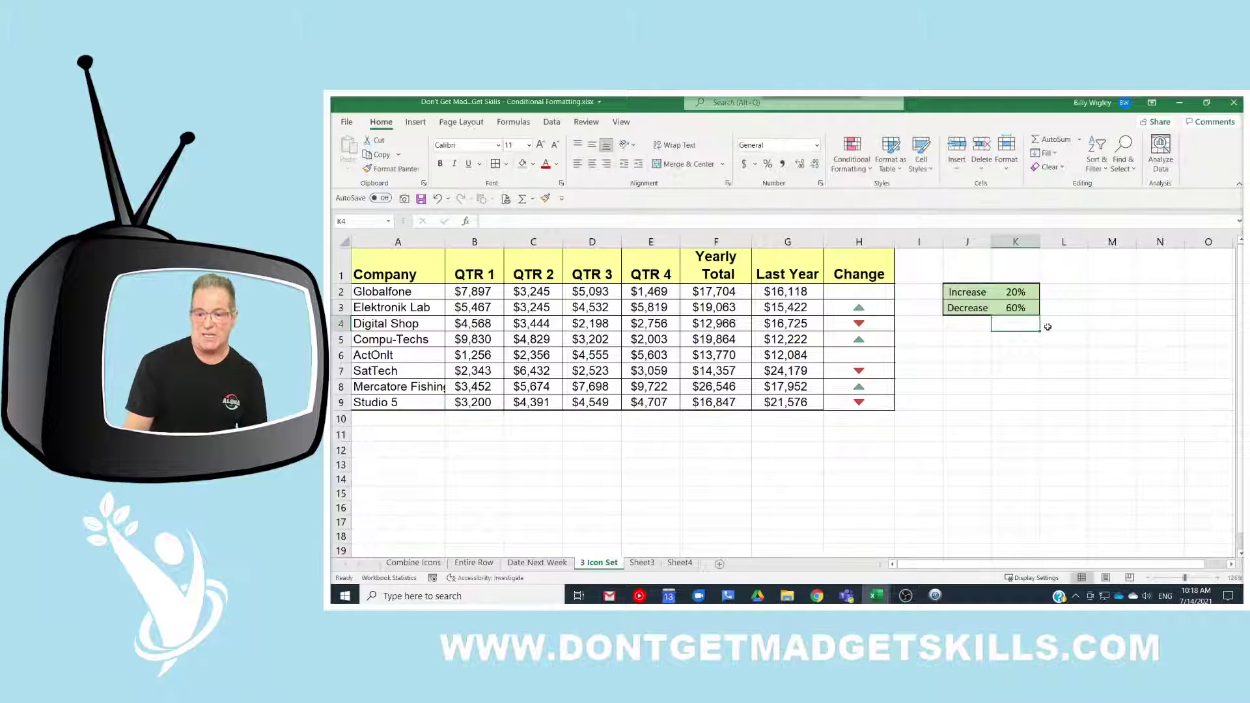
key("Up")
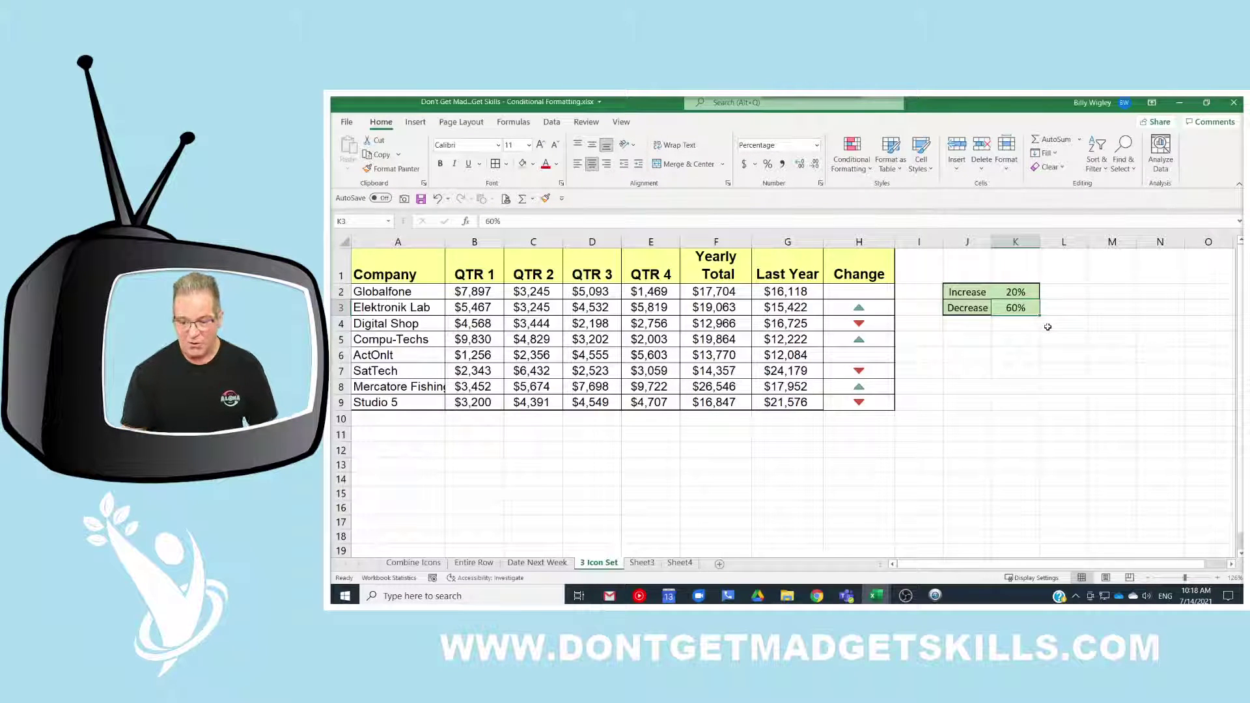
type("10")
key("Return")
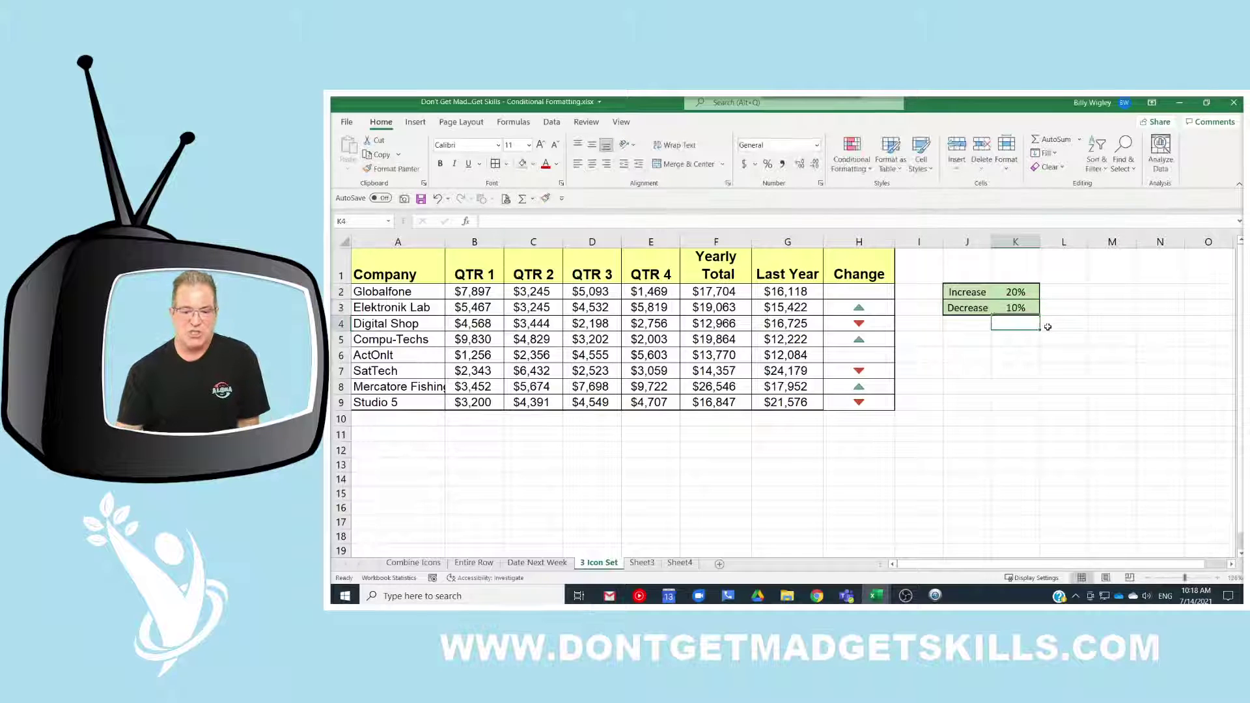
left_click(1026, 303)
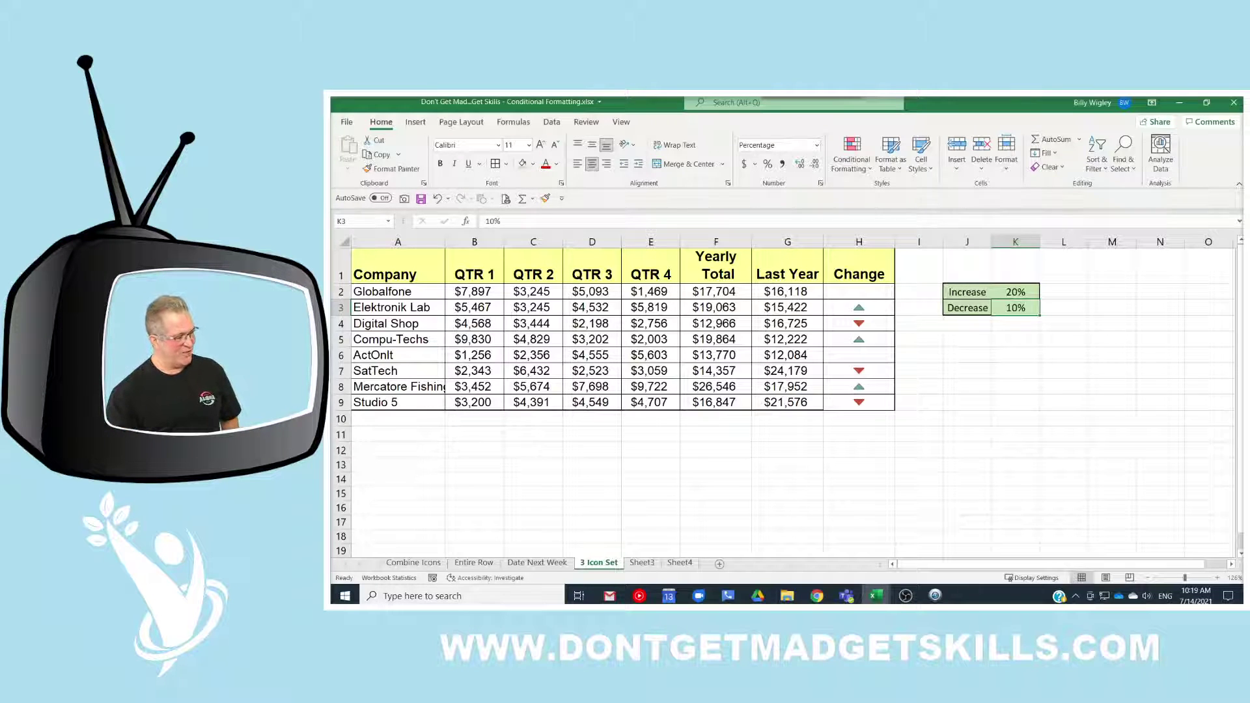
key("alt+Tab")
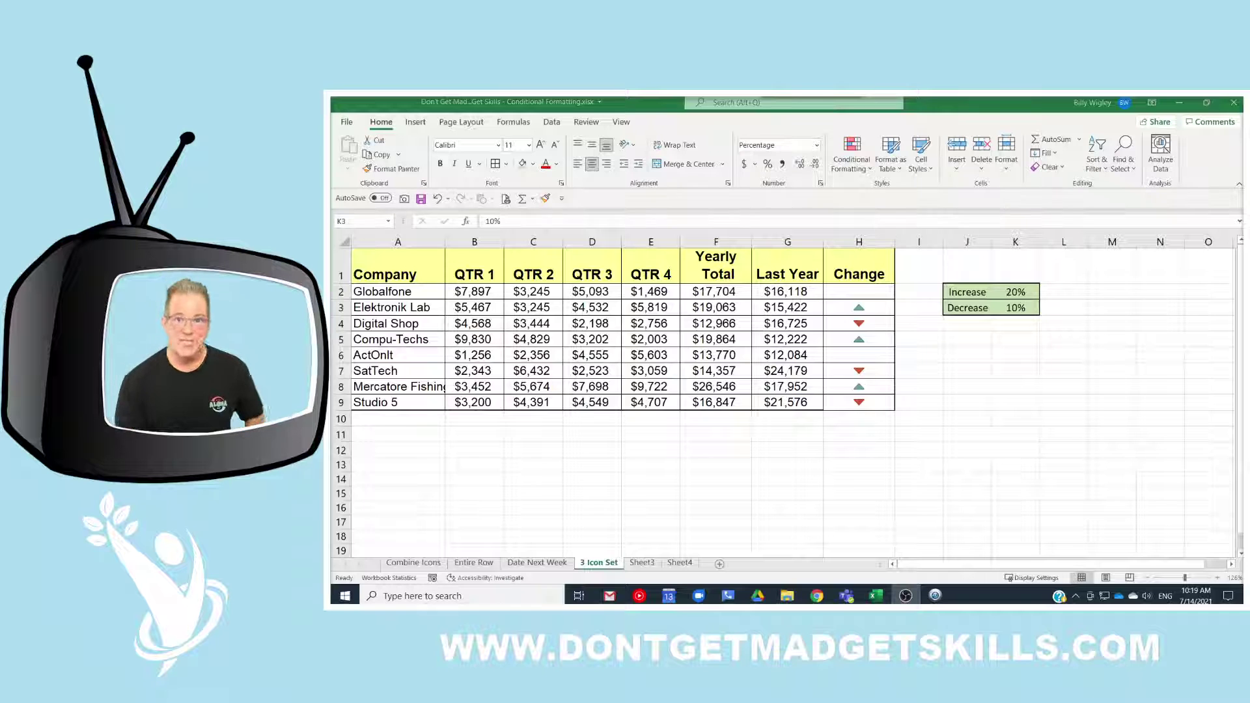